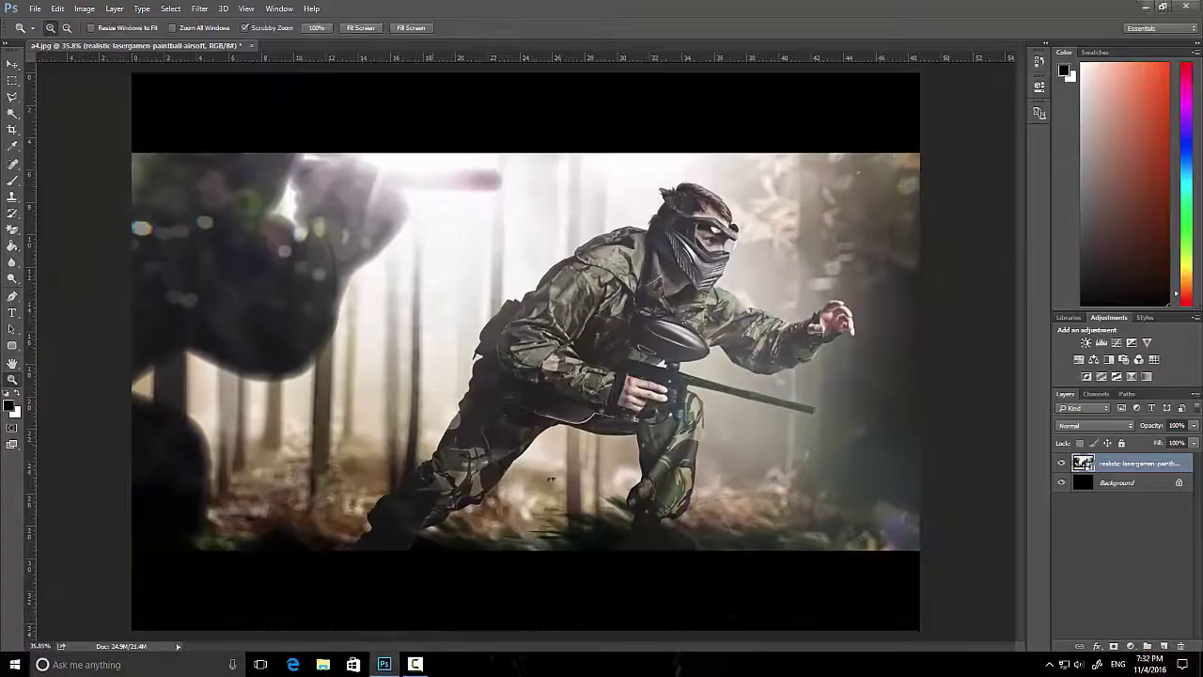
# - Copy the placed chain-link fence to the top, merge both fences, and add a layer mask for brushing edges
pyautogui.press('Return')
pyautogui.hotkey('ctrl', 'j')
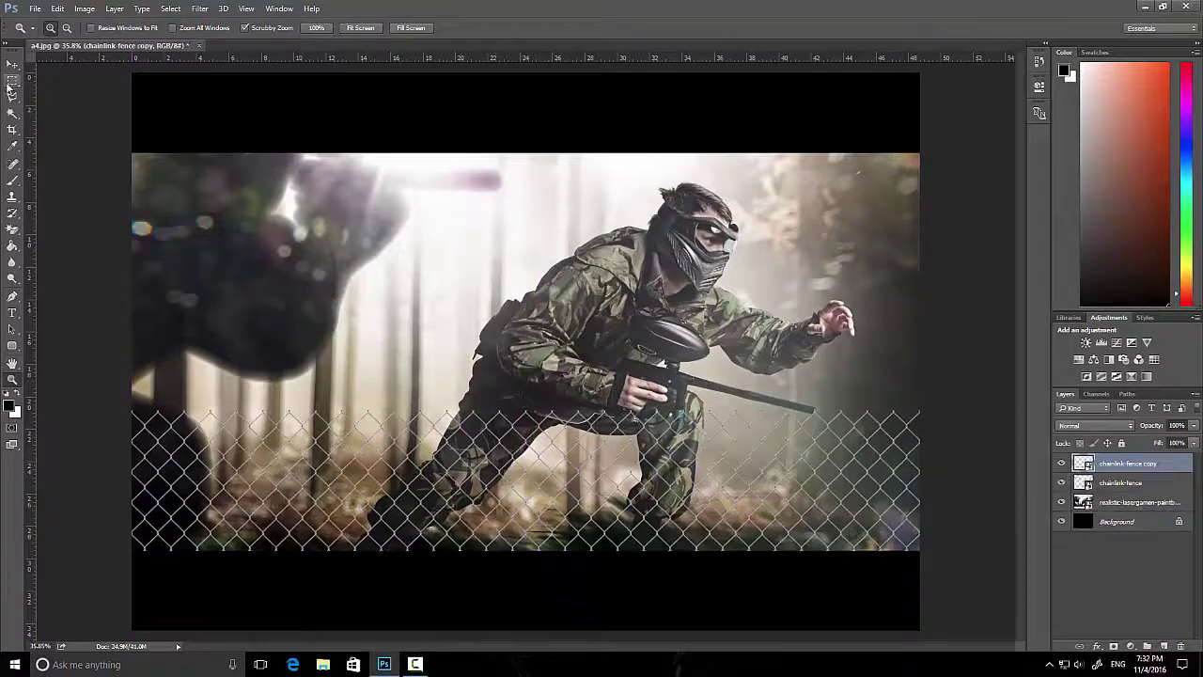
pyautogui.hotkey('ctrl', 't')
pyautogui.press('Return')
pyautogui.hotkey('ctrl', 'e')
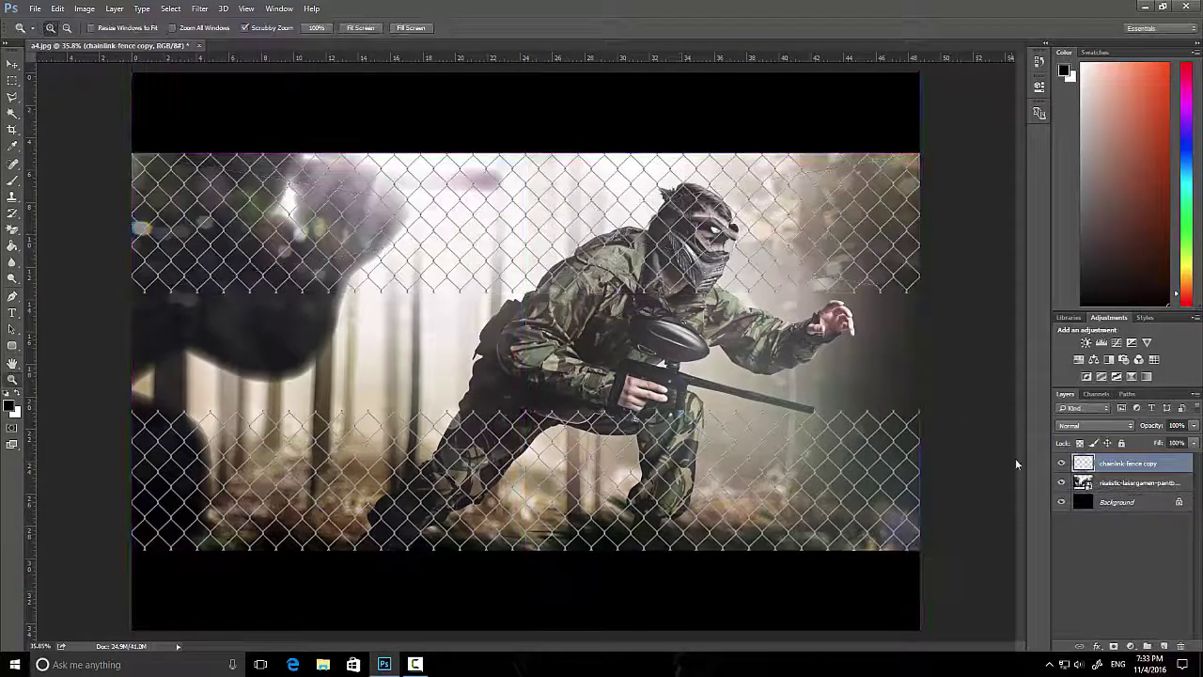
pyautogui.click(1113, 645)
pyautogui.press('b')
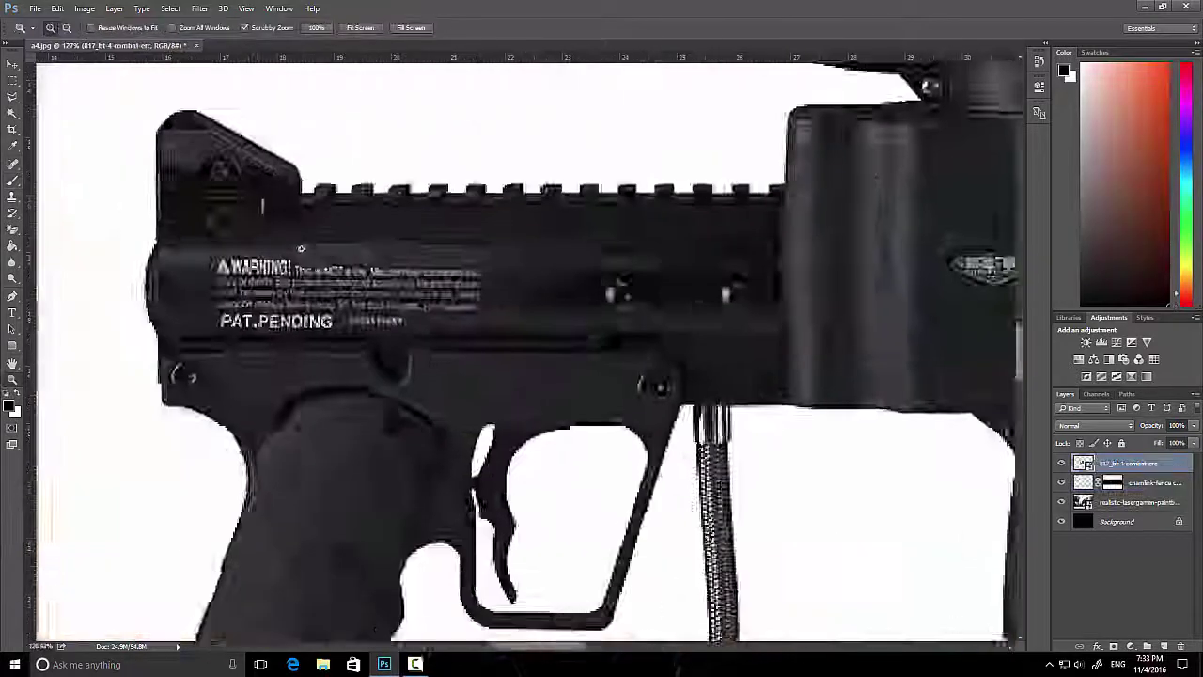
# - Remove the warning text from the gun with the healing brushes
pyautogui.moveTo(235, 282)
pyautogui.mouseDown()
pyautogui.moveTo(466, 288)
pyautogui.moveTo(317, 311)
pyautogui.moveTo(496, 295)
pyautogui.moveTo(217, 284)
pyautogui.mouseUp()
pyautogui.hotkey('shift', 'j')
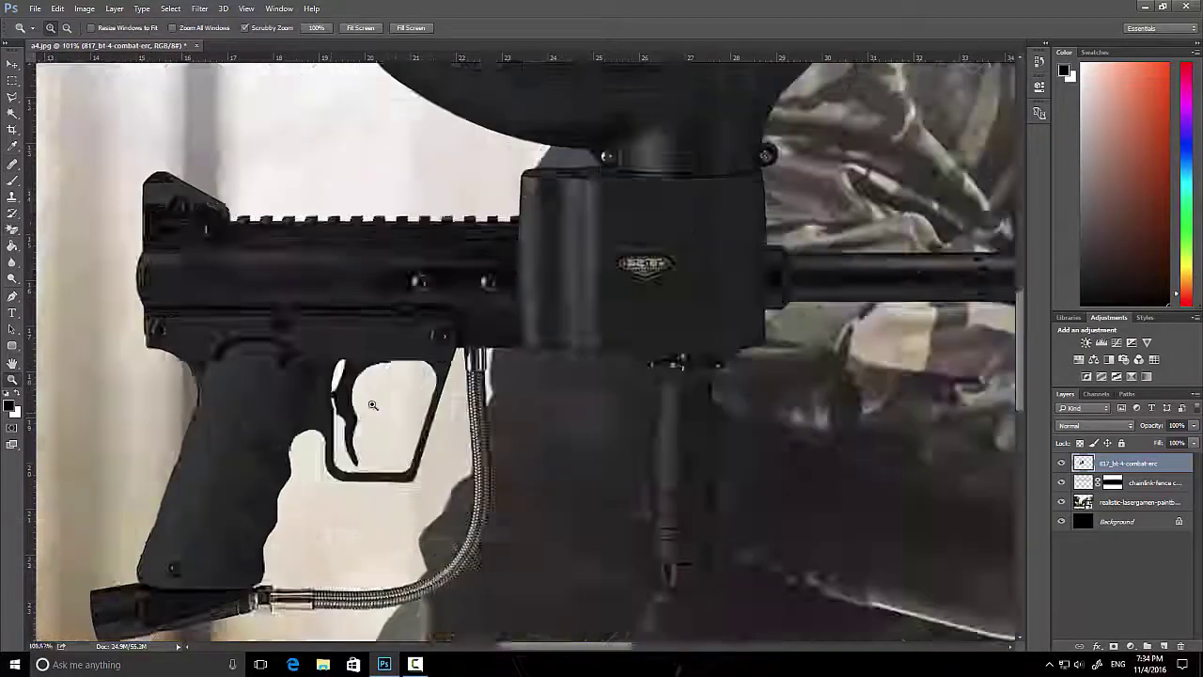
pyautogui.hotkey('ctrl', '0')
# - Duplicate the gun, flip the copy horizontally beside it, and merge the pair
pyautogui.hotkey('ctrl', 'j')
pyautogui.hotkey('ctrl', 't')
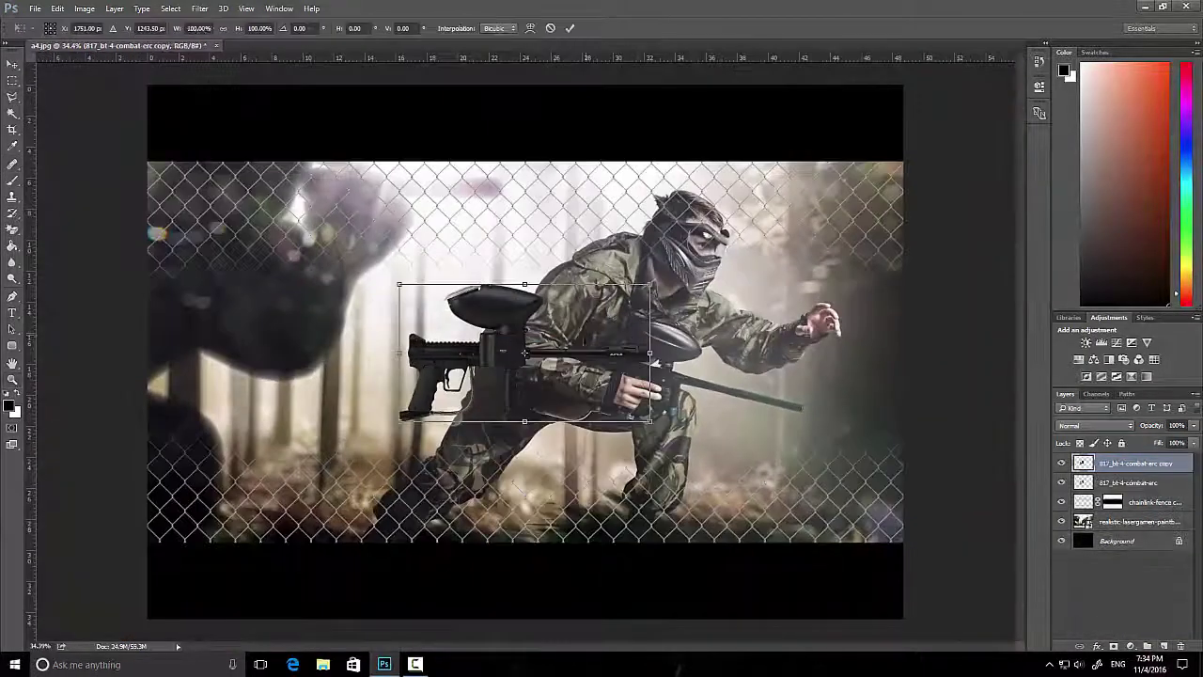
pyautogui.moveTo(404, 350)
pyautogui.mouseDown()
pyautogui.moveTo(798, 338)
pyautogui.moveTo(652, 175)
pyautogui.mouseUp()
pyautogui.press('v')
pyautogui.click(539, 250)
pyautogui.hotkey('ctrl', 'e')
# - Shrink the merged guns and place them in the top black band above the fence
pyautogui.hotkey('ctrl', 't')
pyautogui.moveTo(805, 242)
pyautogui.mouseDown()
pyautogui.moveTo(634, 166)
pyautogui.moveTo(649, 156)
pyautogui.mouseUp()
pyautogui.press('Return')
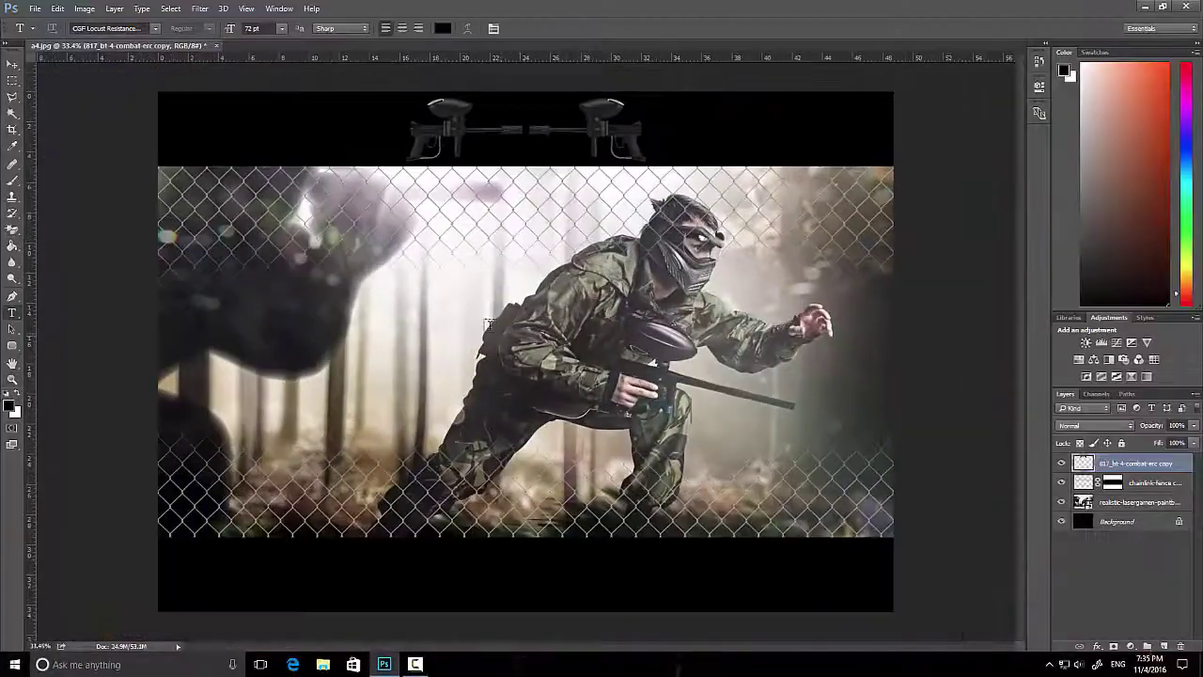
# - Type the PAINTBALL TEAM title, enlarge it and move it to the middle of the photo
pyautogui.moveTo(307, 235); pyautogui.dragTo(812, 388)
pyautogui.write('PAINTBA')
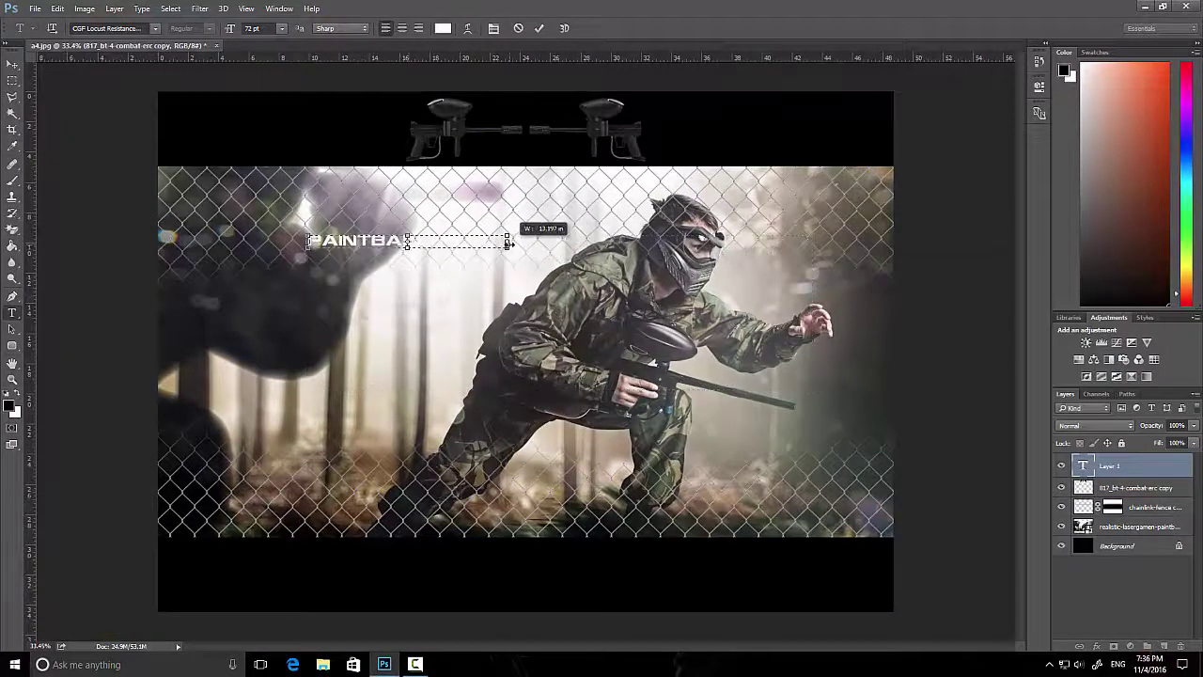
pyautogui.write('LL TEAM')
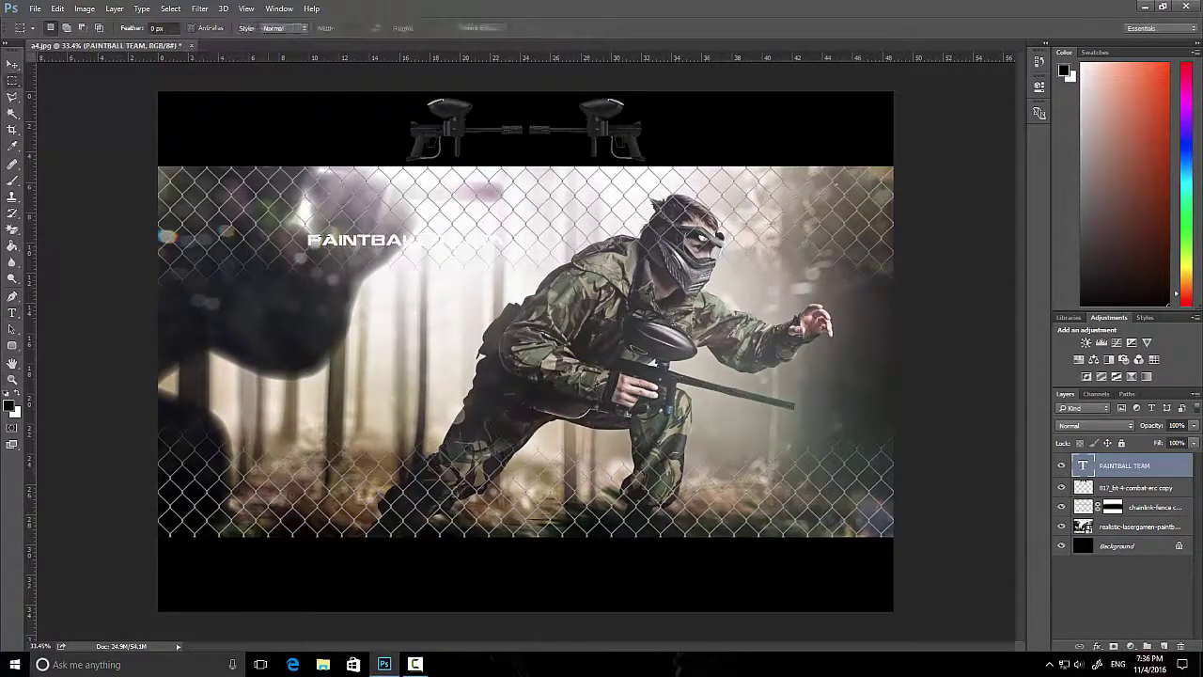
pyautogui.hotkey('ctrl', 't')
pyautogui.moveTo(507, 246); pyautogui.dragTo(883, 225)
pyautogui.moveTo(564, 216)
pyautogui.mouseDown()
pyautogui.moveTo(843, 322)
pyautogui.moveTo(813, 343)
pyautogui.mouseUp()
pyautogui.press('Return')
# - Give the PAINTBALL TEAM title an outline stroke layer style
pyautogui.hotkey('ctrl', 'a')
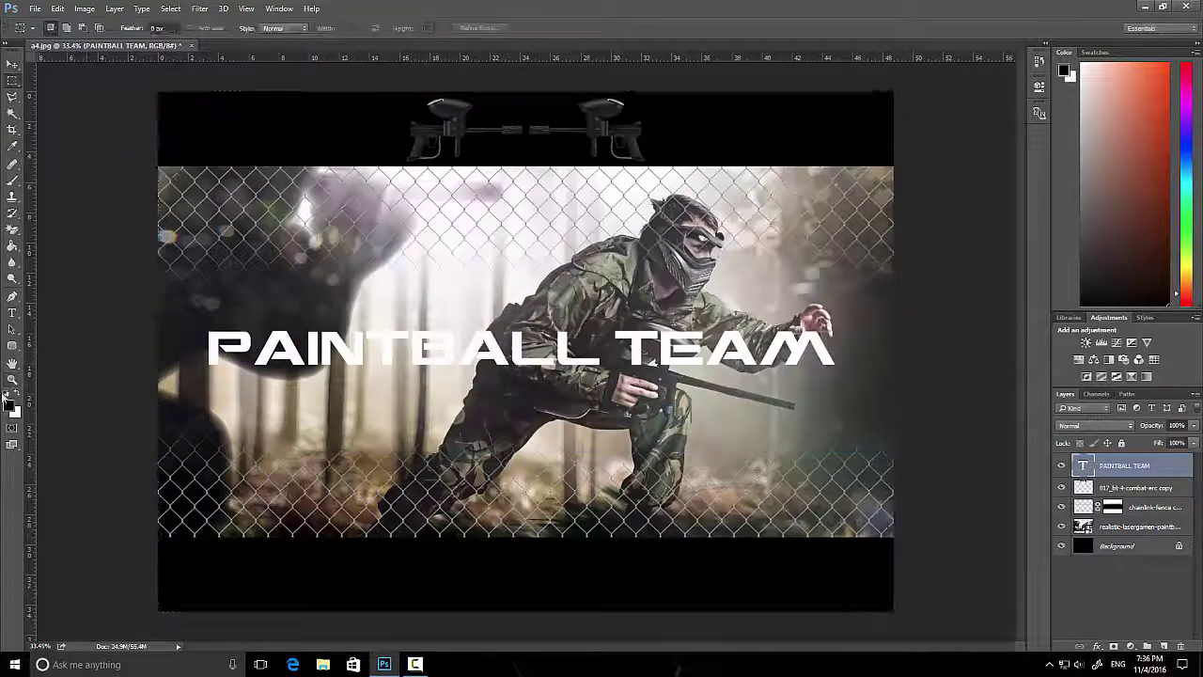
pyautogui.scroll(3, 517, 375)
pyautogui.click(1096, 645)
pyautogui.click(1118, 526)
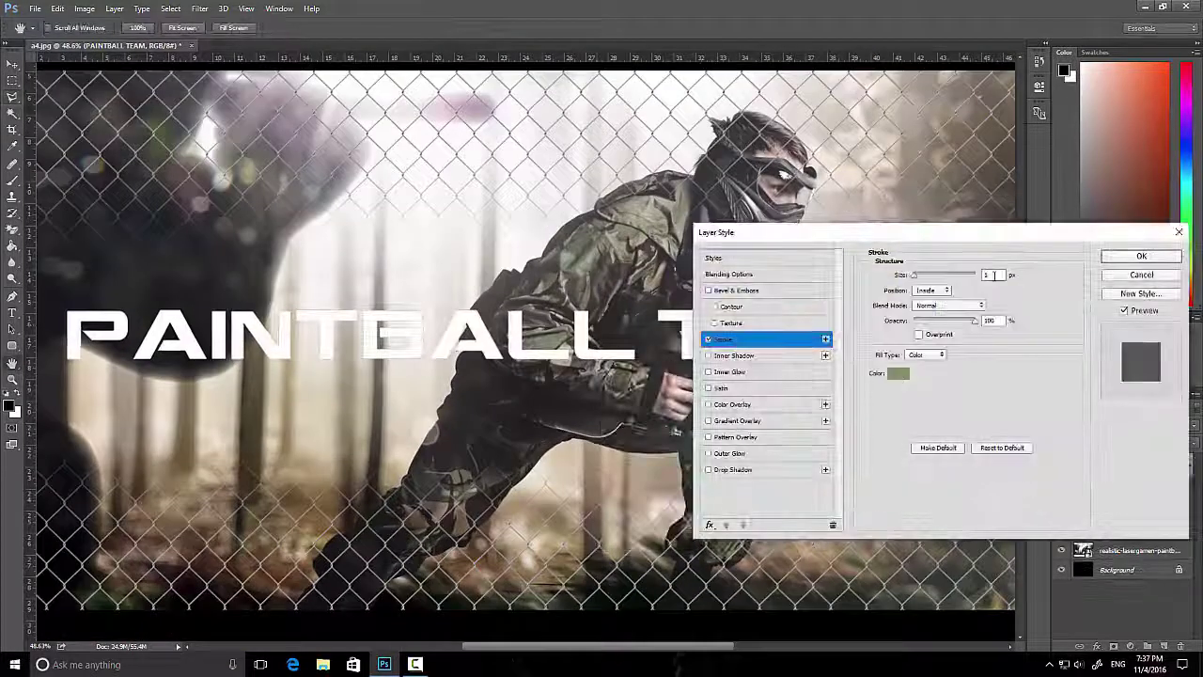
pyautogui.click(1139, 257)
# - Add the DA LI SI SPREMAN? subtitle, enlarged and placed just below the title
pyautogui.moveTo(141, 380); pyautogui.dragTo(941, 470)
pyautogui.write('da li si spreman?')
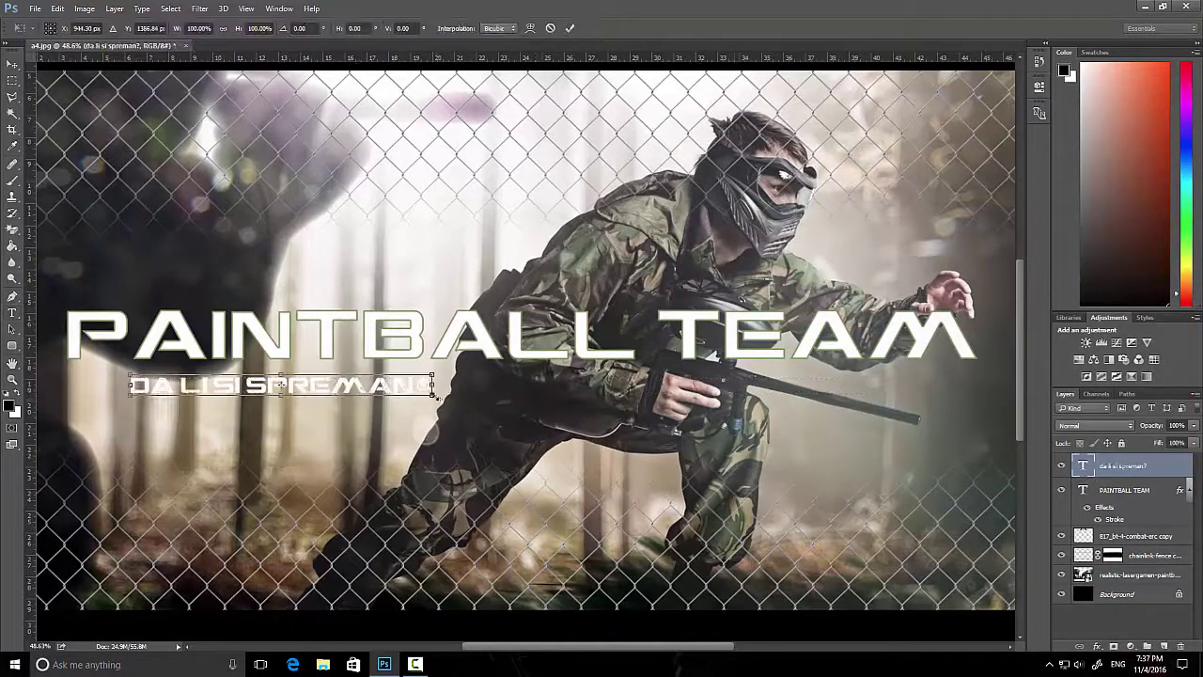
pyautogui.moveTo(433, 393); pyautogui.dragTo(810, 393)
pyautogui.press('Return')
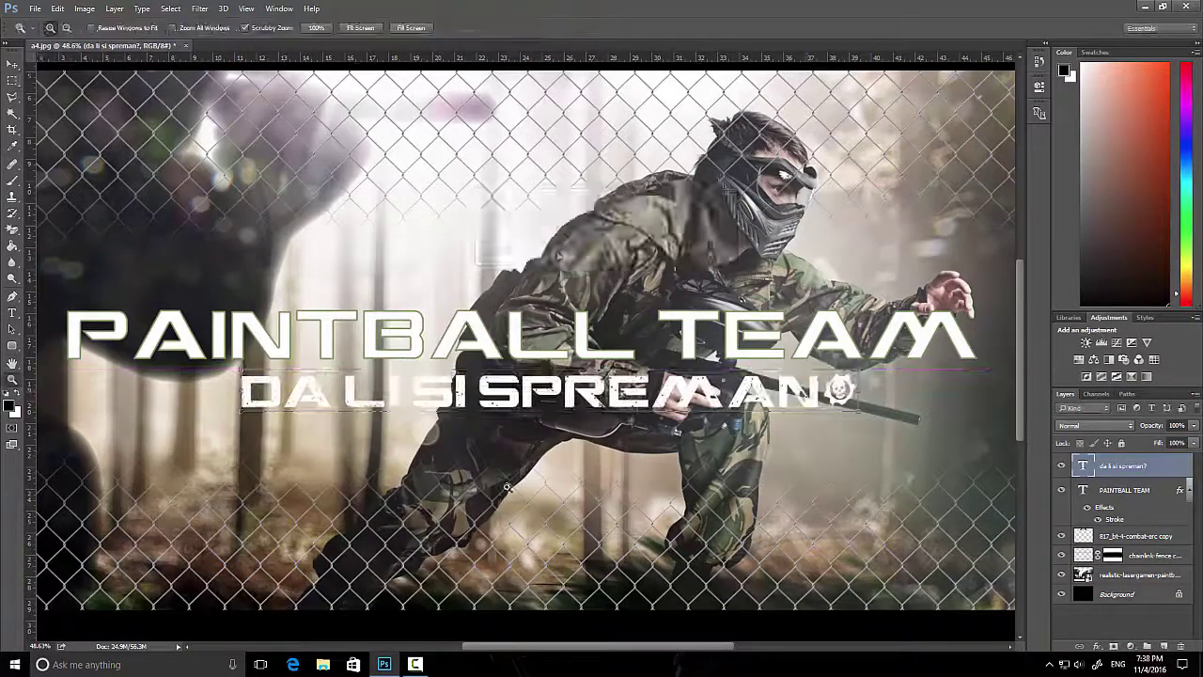
pyautogui.hotkey('ctrl', '0')
pyautogui.hotkey('ctrl', 't')
pyautogui.moveTo(562, 350); pyautogui.dragTo(562, 357)
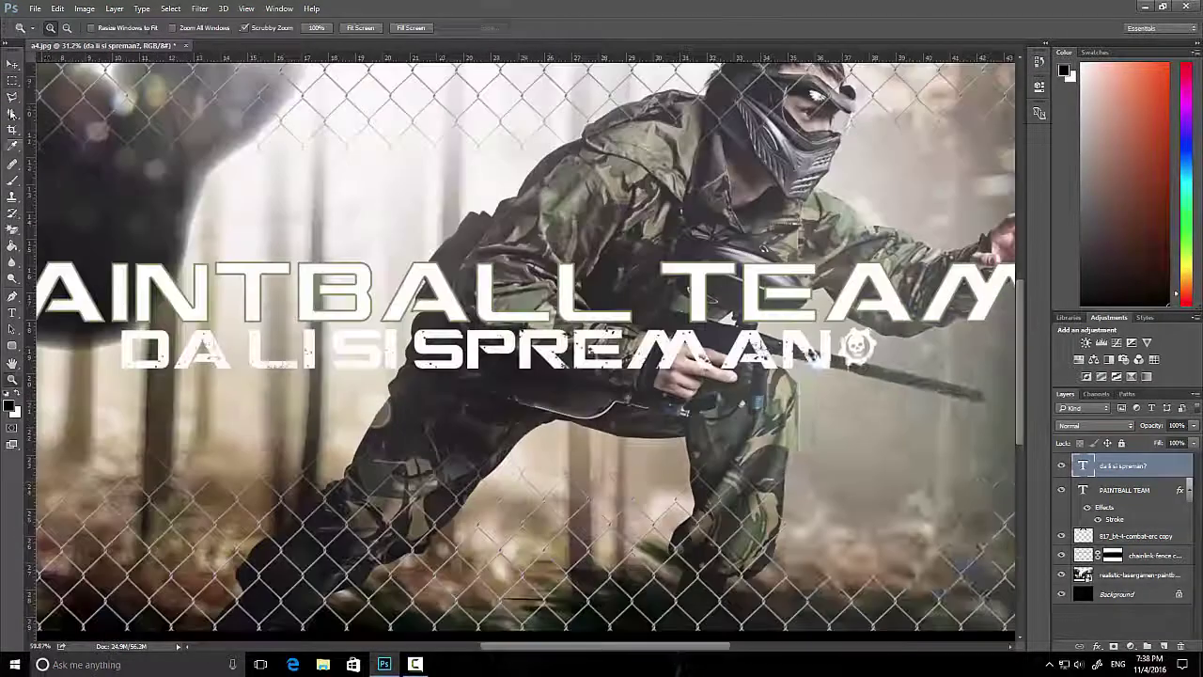
# - Give the subtitle an outline stroke with its own stroke colour
pyautogui.doubleClick(1146, 466)
pyautogui.click(898, 373)
pyautogui.click(1030, 236)
pyautogui.click(1141, 255)
pyautogui.press('z')
pyautogui.hotkey('ctrl', '0')
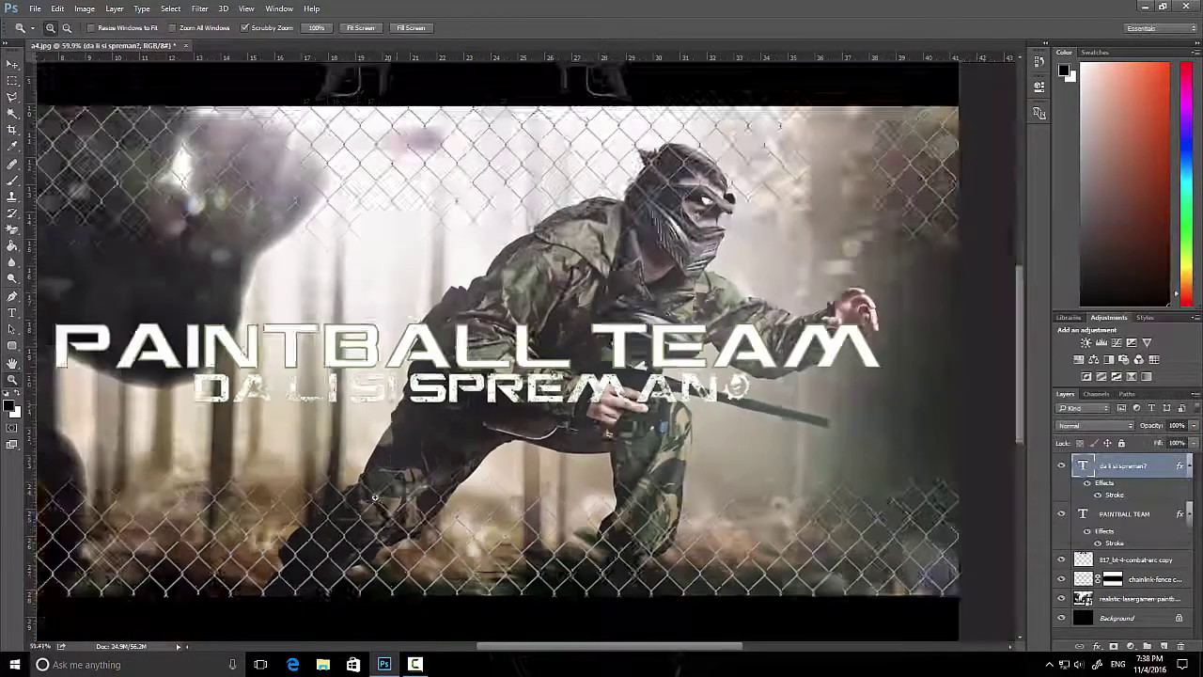
# - Add STARI GRAD at the top-left of the black band, enlarged and outlined with a stroke
pyautogui.moveTo(423, 144); pyautogui.dragTo(431, 144)
pyautogui.write('STARGRAD')
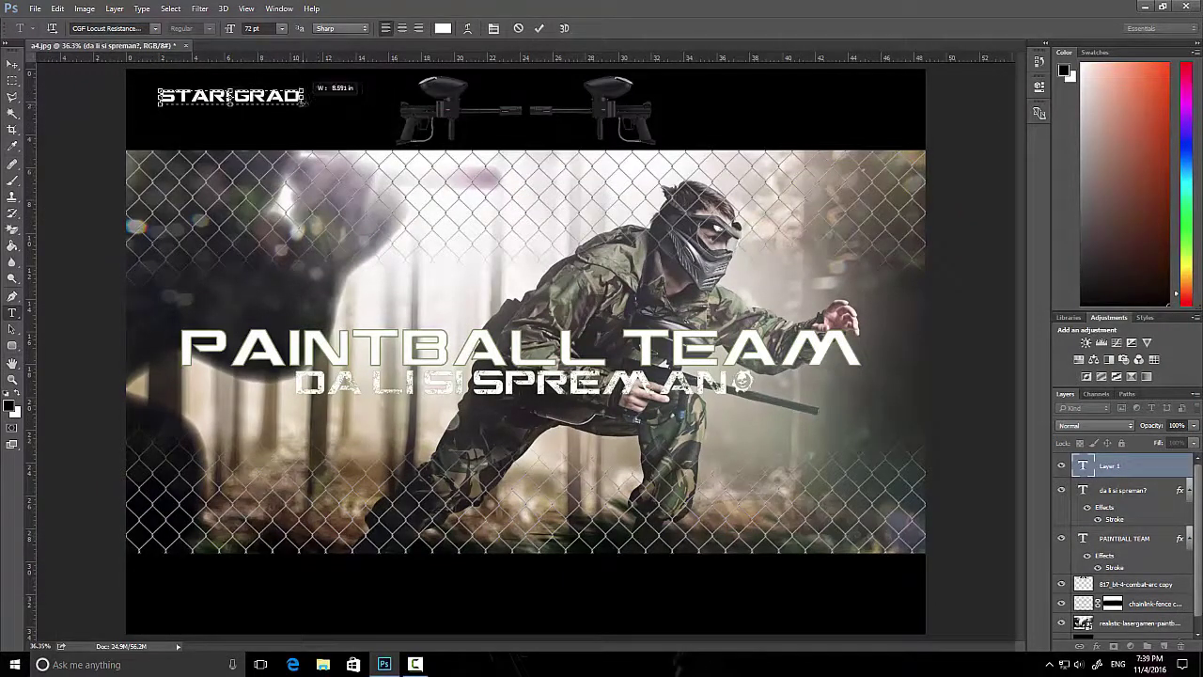
pyautogui.write('I GRAD')
pyautogui.hotkey('ctrl', 'Return')
pyautogui.hotkey('ctrl', 't')
pyautogui.moveTo(304, 105); pyautogui.dragTo(380, 116)
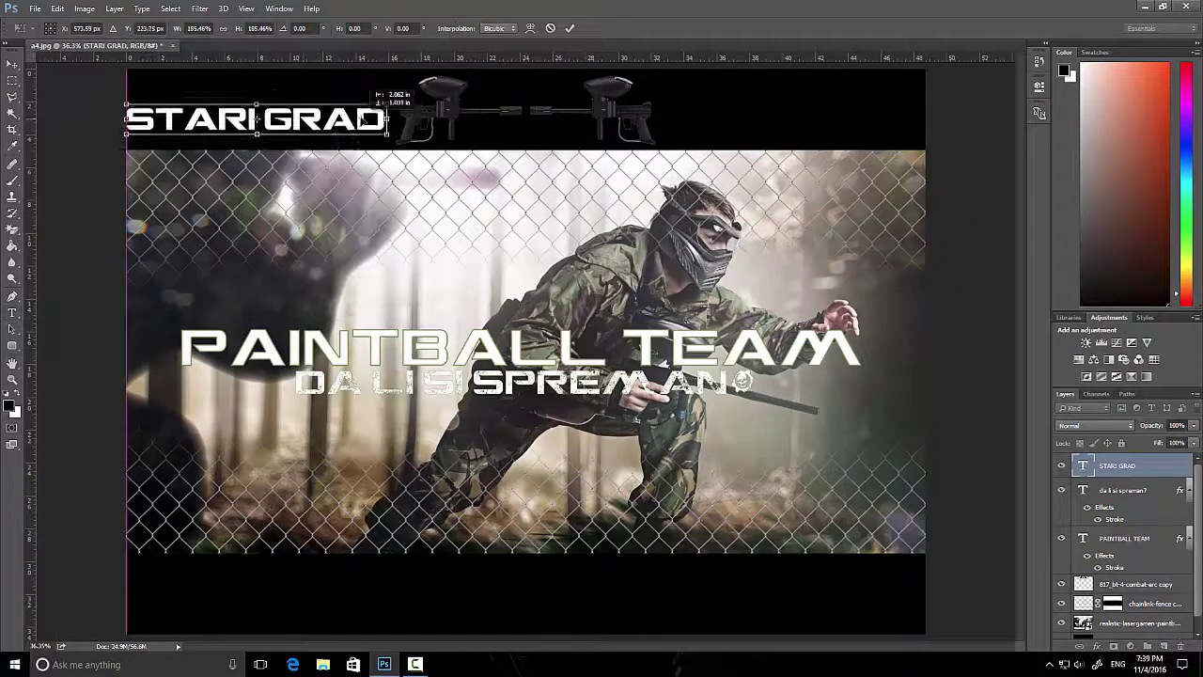
pyautogui.press('Return')
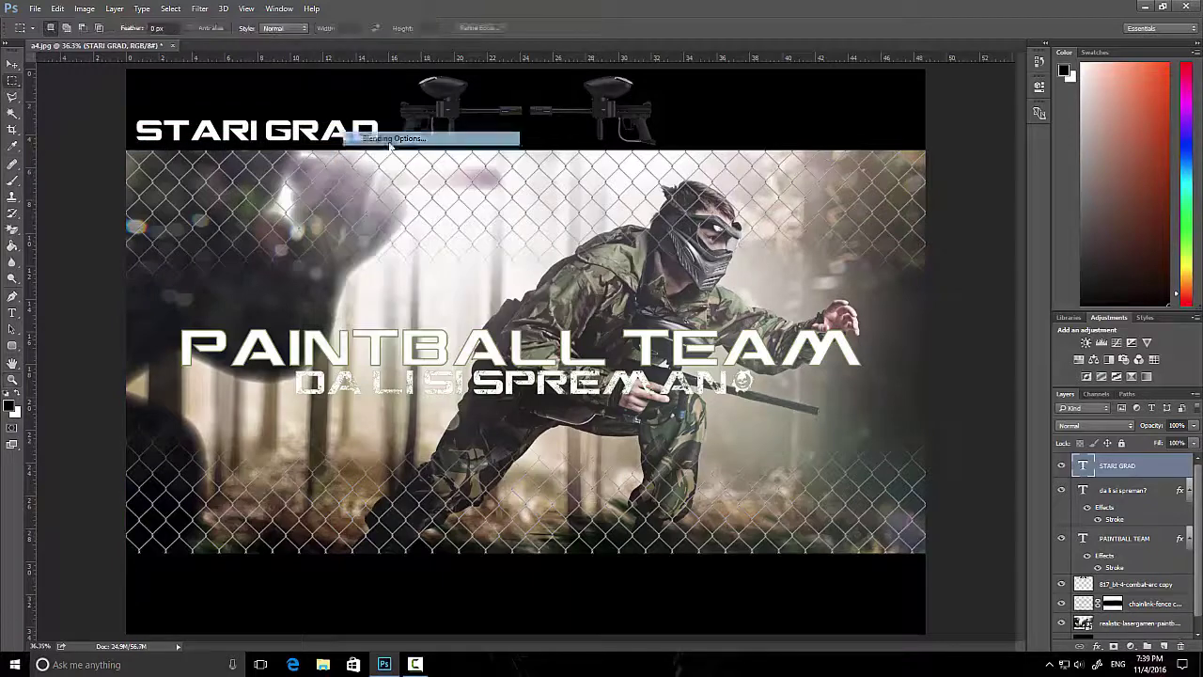
pyautogui.doubleClick(1156, 465)
pyautogui.press('Return')
pyautogui.hotkey('ctrl', 'Return')
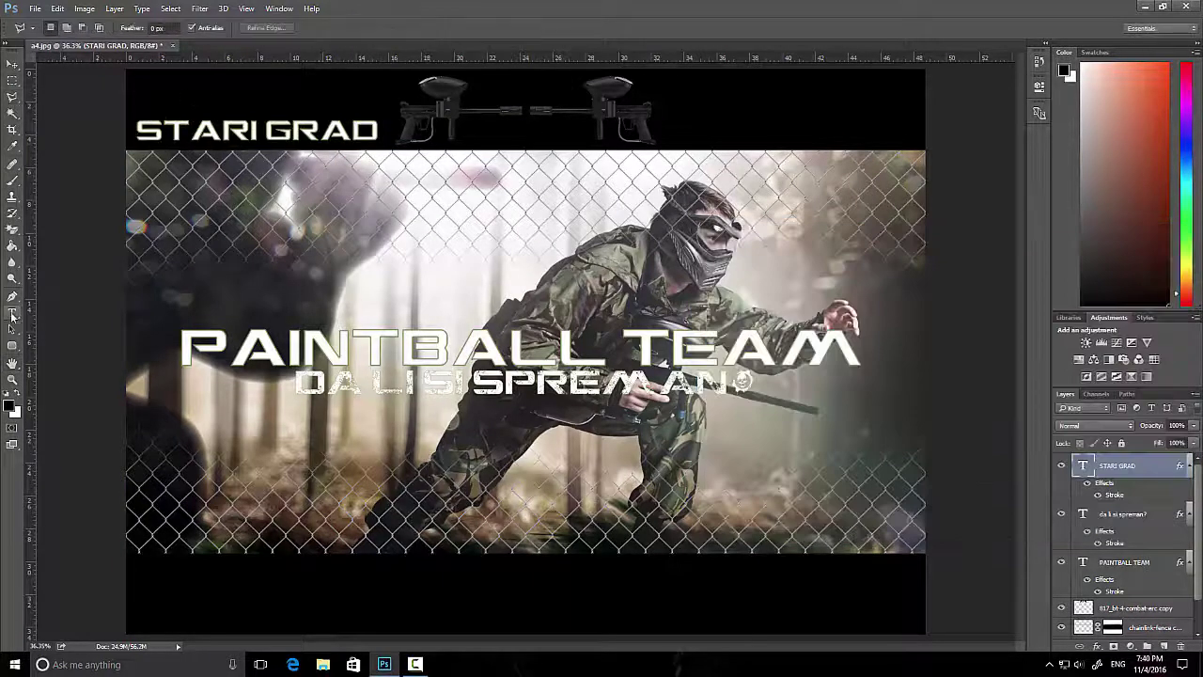
# - Add ZVECAN at the top-right, enlarged and given an outline stroke
pyautogui.moveTo(329, 136); pyautogui.dragTo(381, 143)
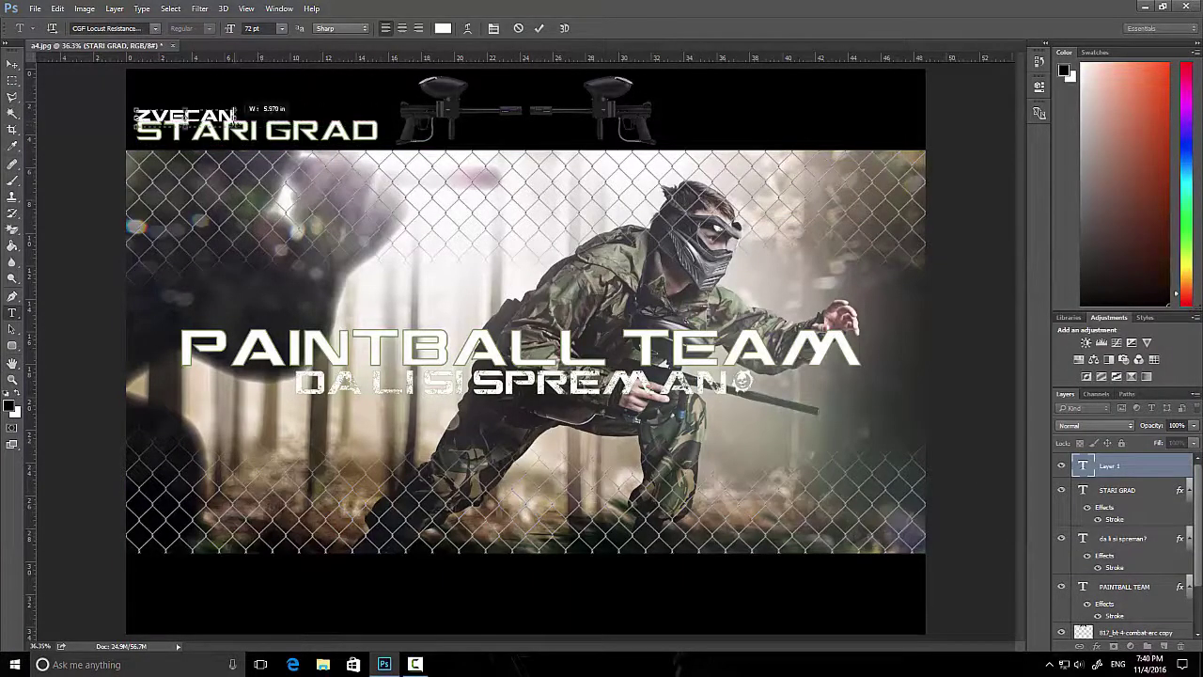
pyautogui.write('ZVECAN')
pyautogui.hotkey('ctrl', 't')
pyautogui.moveTo(225, 127); pyautogui.dragTo(808, 131)
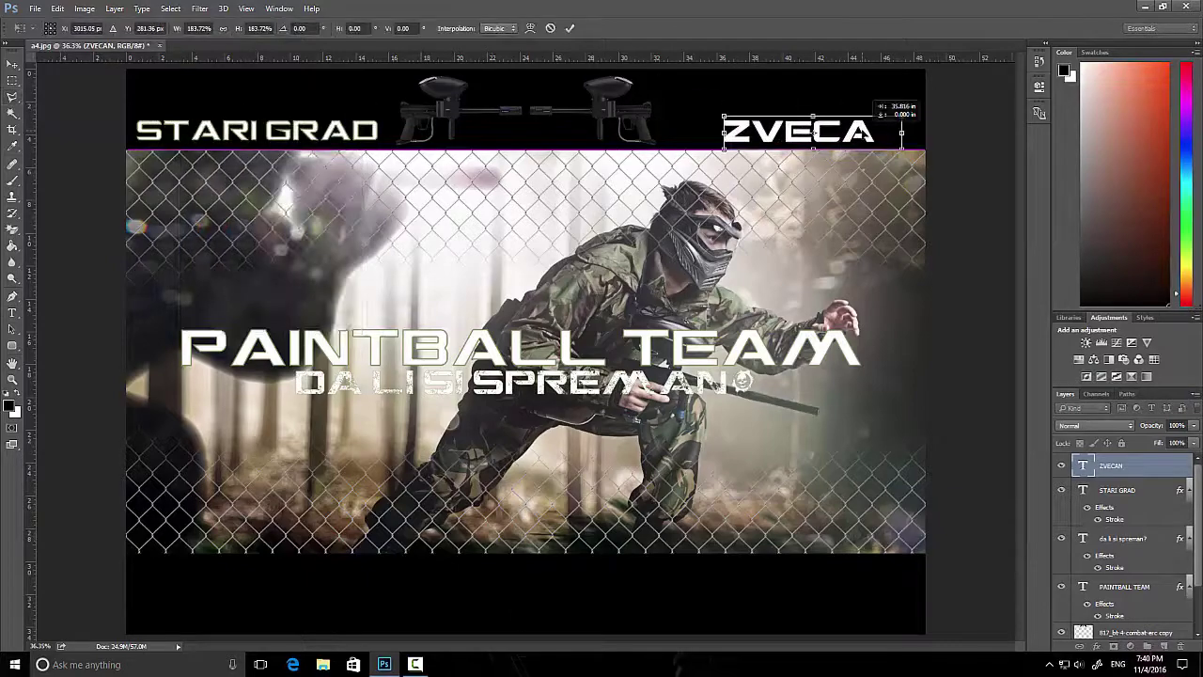
pyautogui.press('Return')
pyautogui.doubleClick(1155, 465)
pyautogui.click(1141, 255)
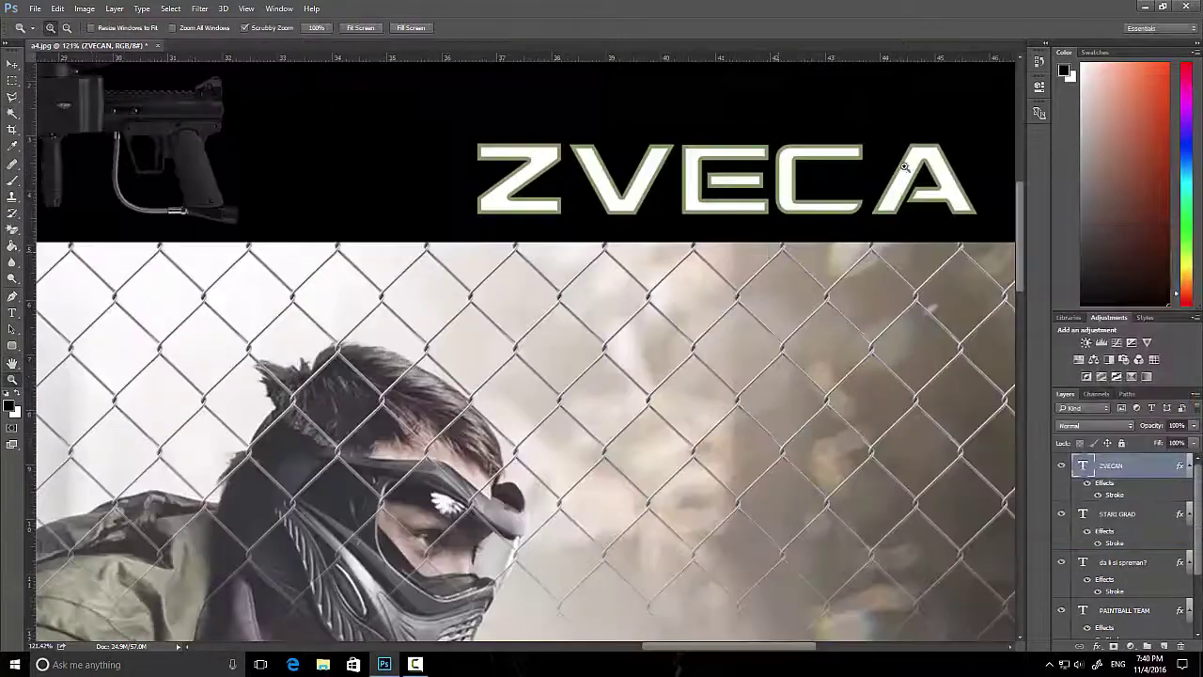
pyautogui.hotkey('ctrl', '+')
pyautogui.press('z')
pyautogui.moveTo(982, 228); pyautogui.dragTo(23, 252)
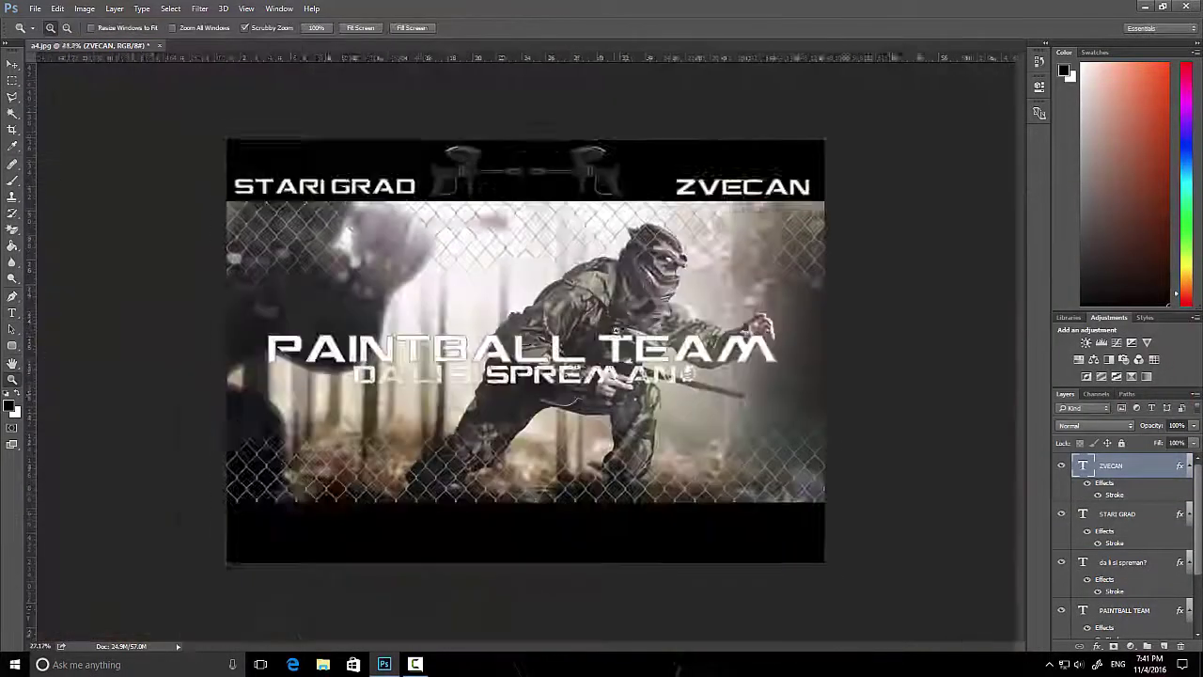
# - Type 2016 and scale it between the guns in the black band
pyautogui.moveTo(488, 180); pyautogui.dragTo(616, 206)
pyautogui.write('2016')
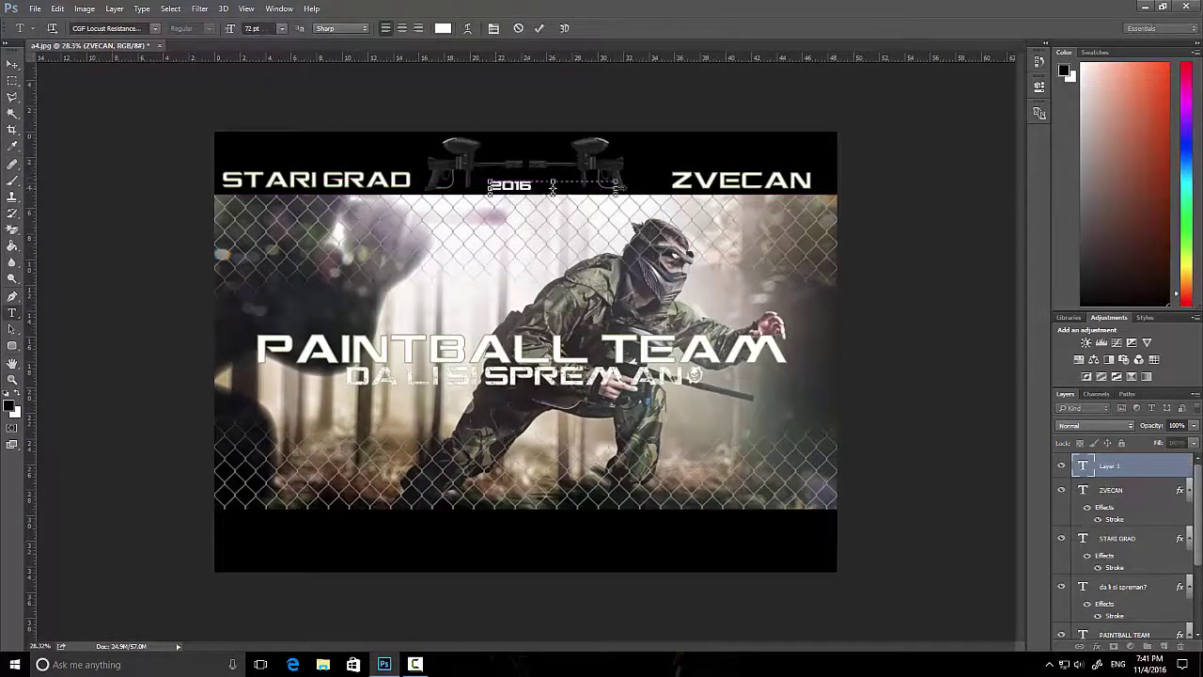
pyautogui.hotkey('ctrl', 'Return')
pyautogui.hotkey('ctrl', 't')
pyautogui.scroll(3, 553, 187)
pyautogui.moveTo(451, 158); pyautogui.dragTo(515, 137)
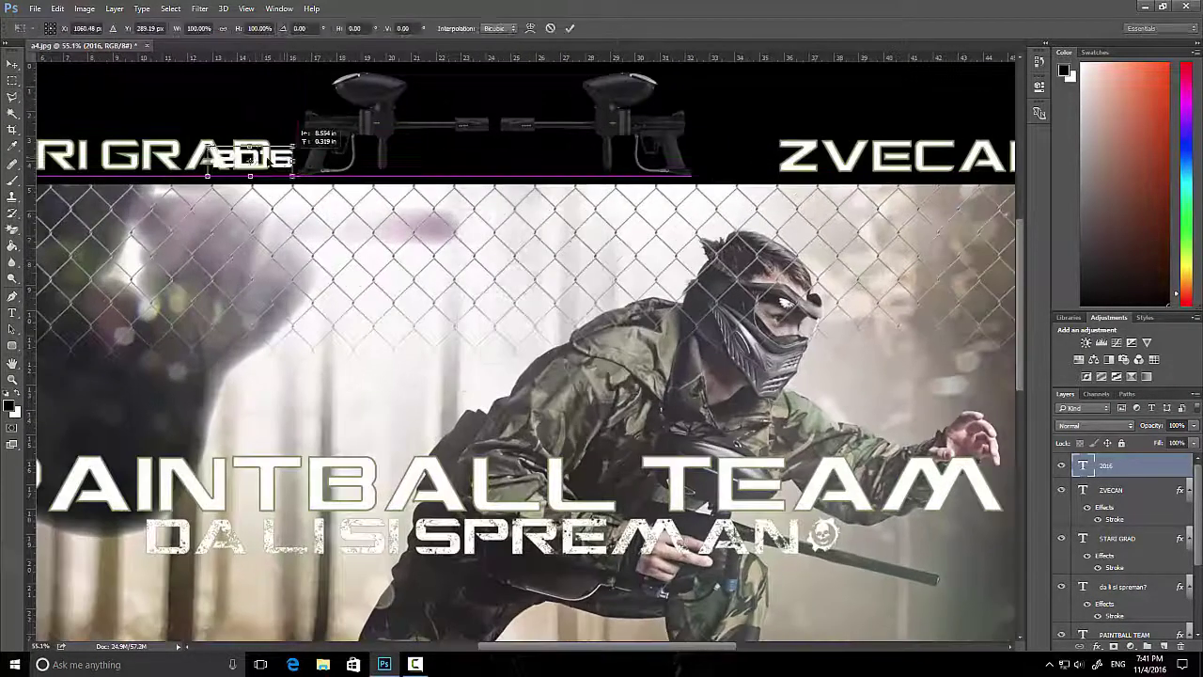
# - Redo the 2016 transform and give it an outline stroke
pyautogui.click(674, 250)
pyautogui.rightClick(516, 154)
pyautogui.click(555, 271)
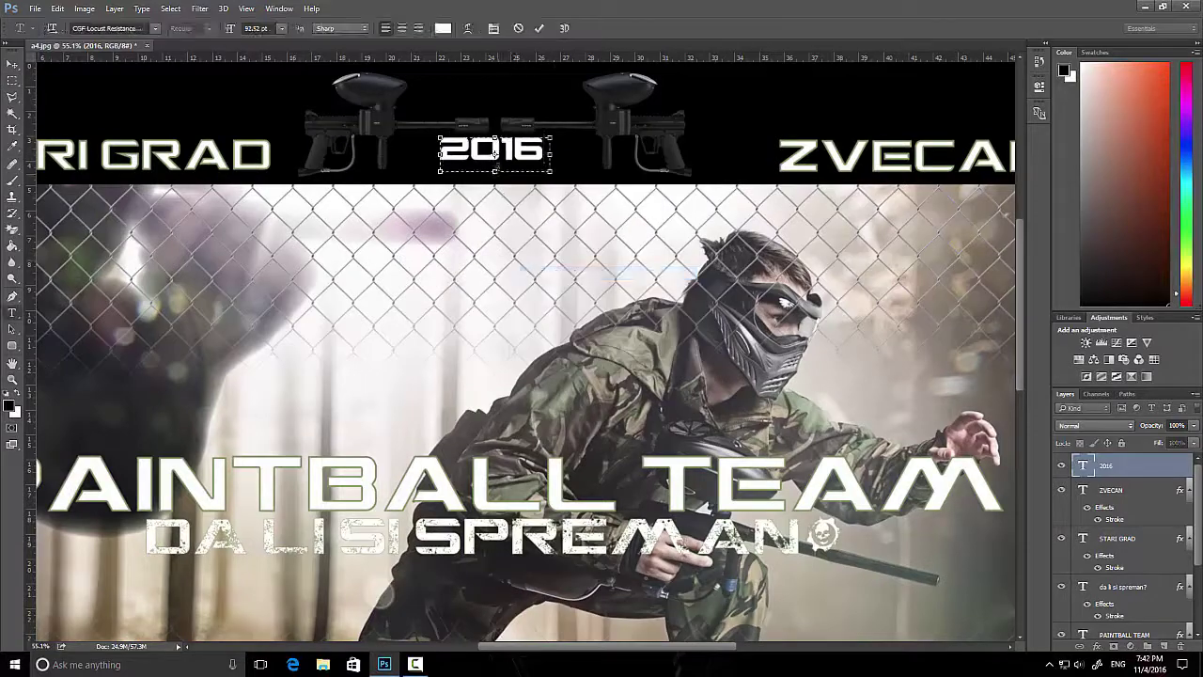
pyautogui.press('Return')
pyautogui.doubleClick(1128, 465)
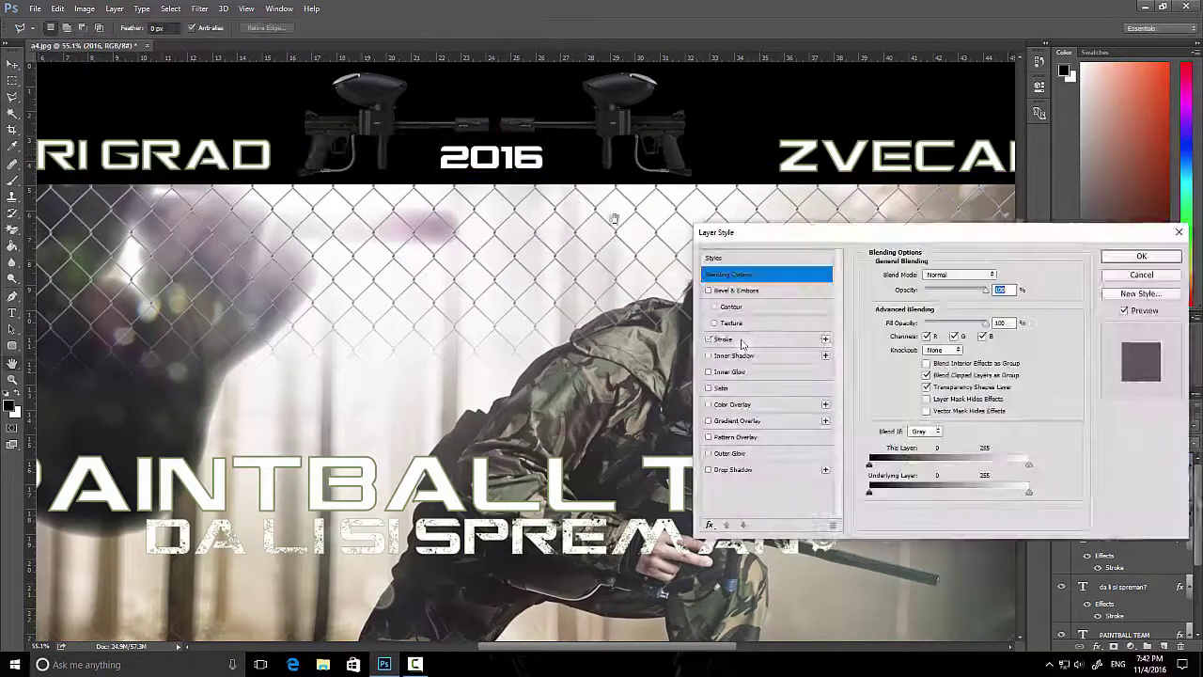
pyautogui.press('Return')
pyautogui.scroll(-3, 524, 351)
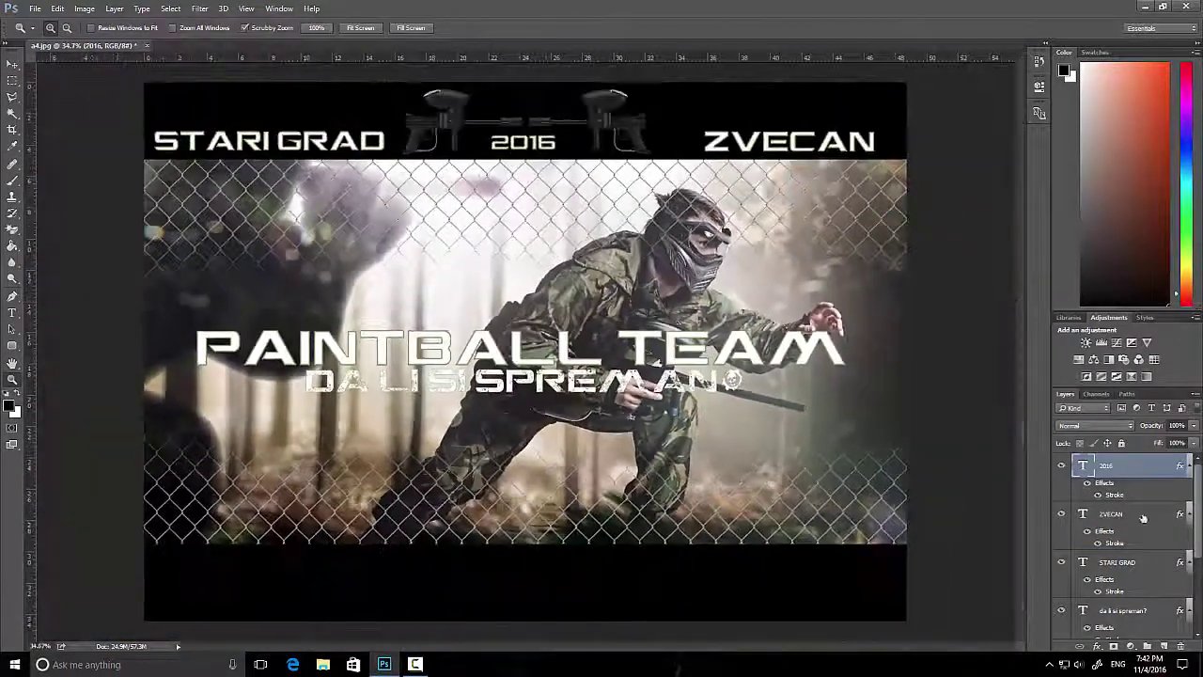
pyautogui.rightClick(1157, 576)
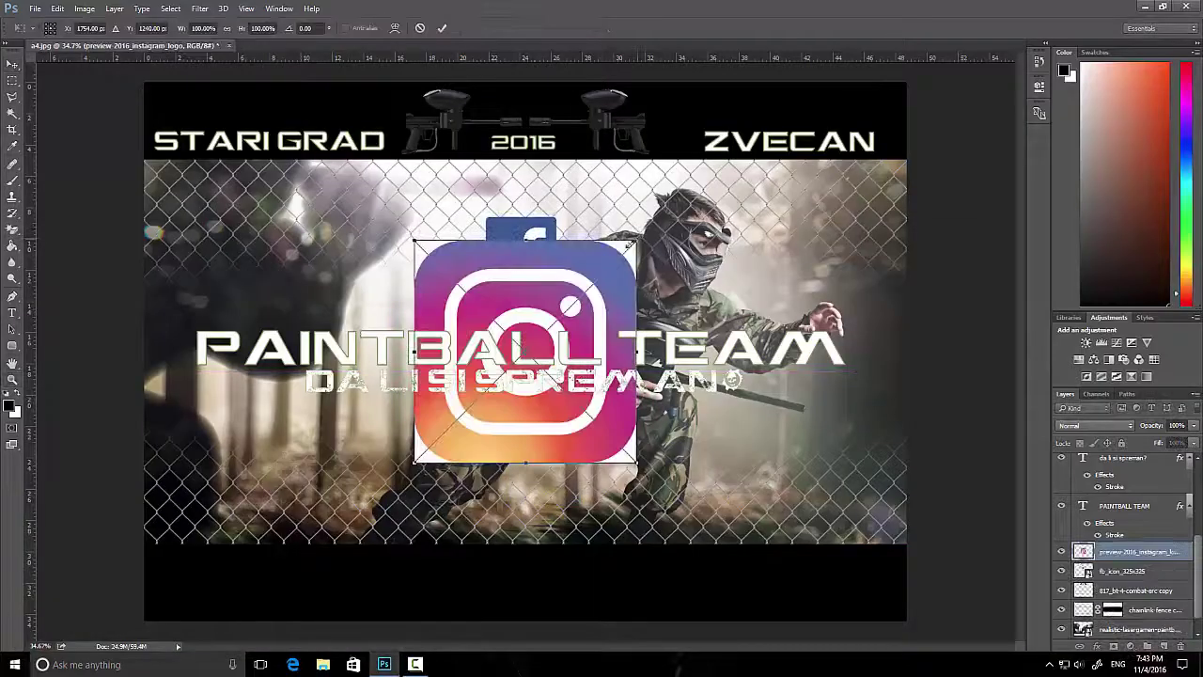
# - Place the Viber icon and merge it with the Facebook and Instagram icons
pyautogui.press('w')
pyautogui.press('Return')
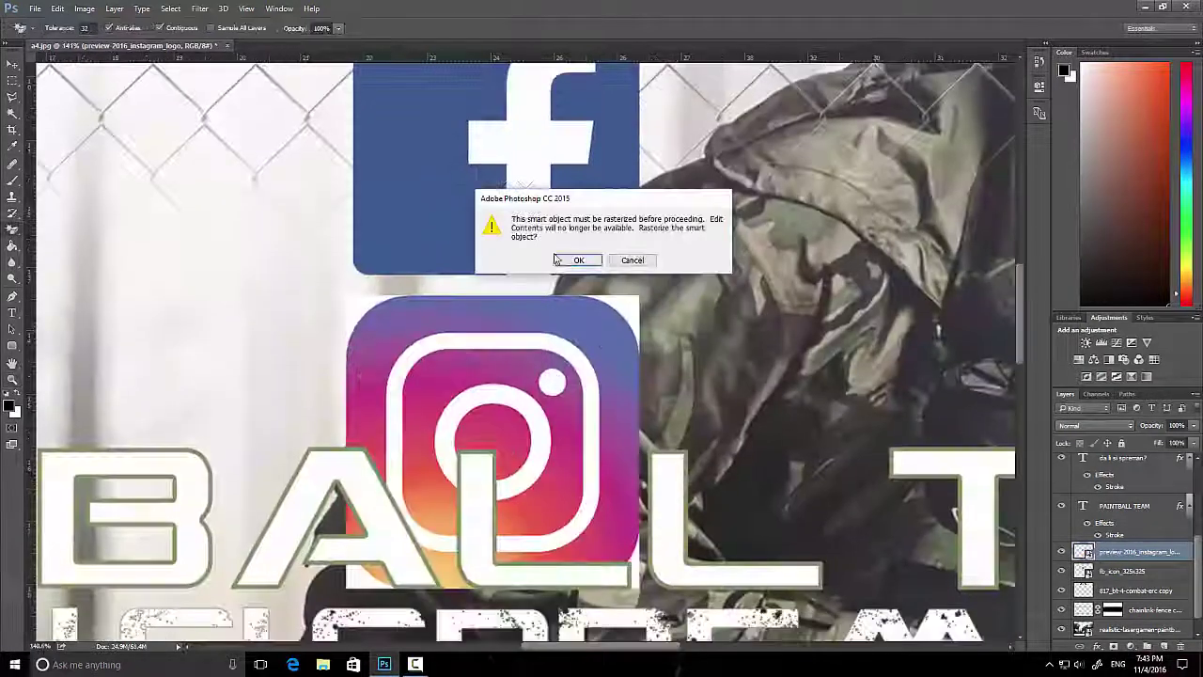
pyautogui.press('Return')
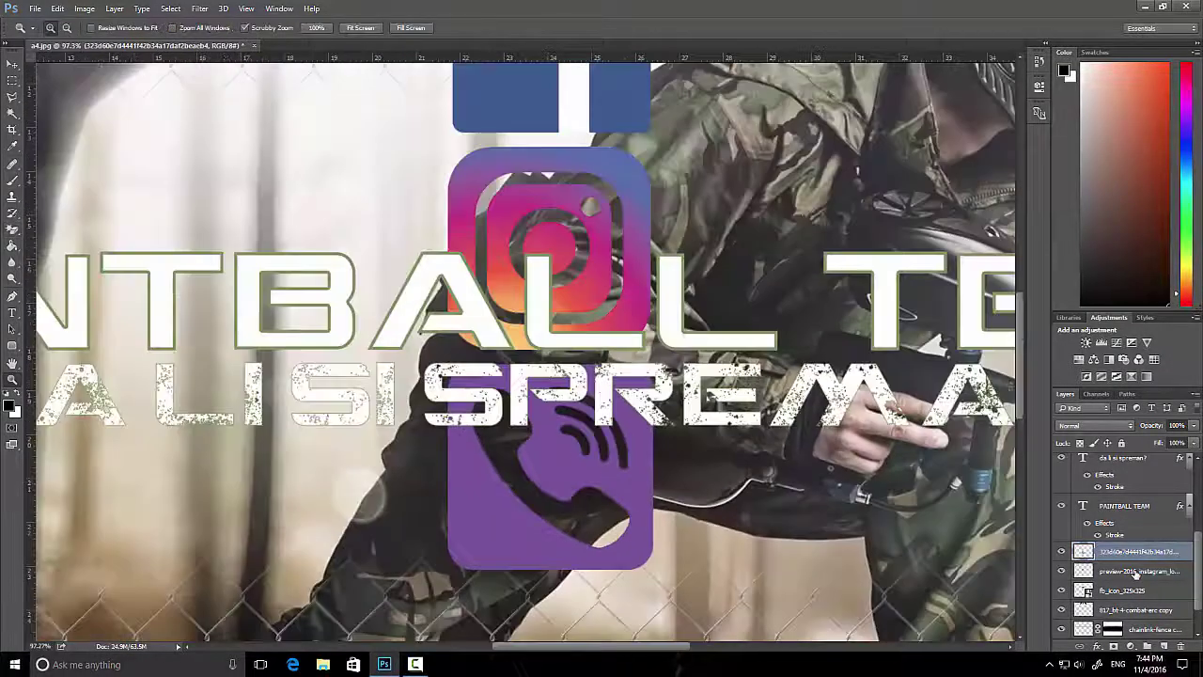
pyautogui.rightClick(1137, 574)
pyautogui.click(1015, 322)
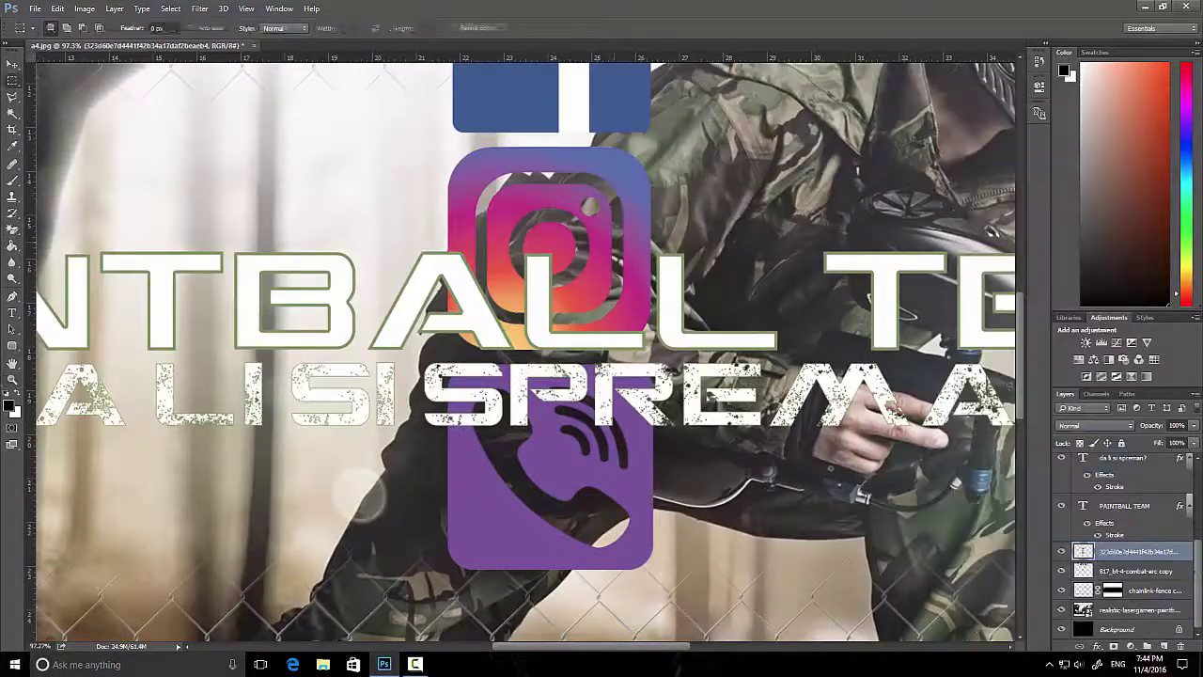
# - Shrink the merged icon column to about 34% and set it in the bottom black band
pyautogui.hotkey('ctrl', '0')
pyautogui.hotkey('ctrl', 't')
pyautogui.moveTo(559, 217); pyautogui.dragTo(509, 367)
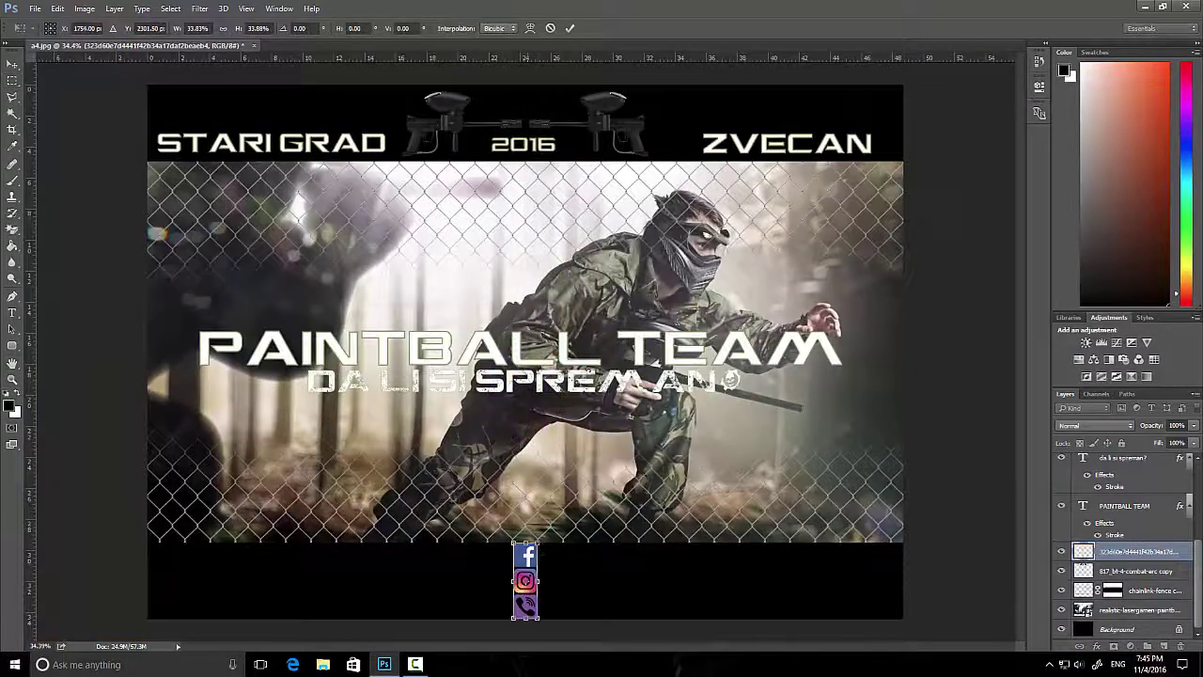
pyautogui.scroll(5, 531, 610)
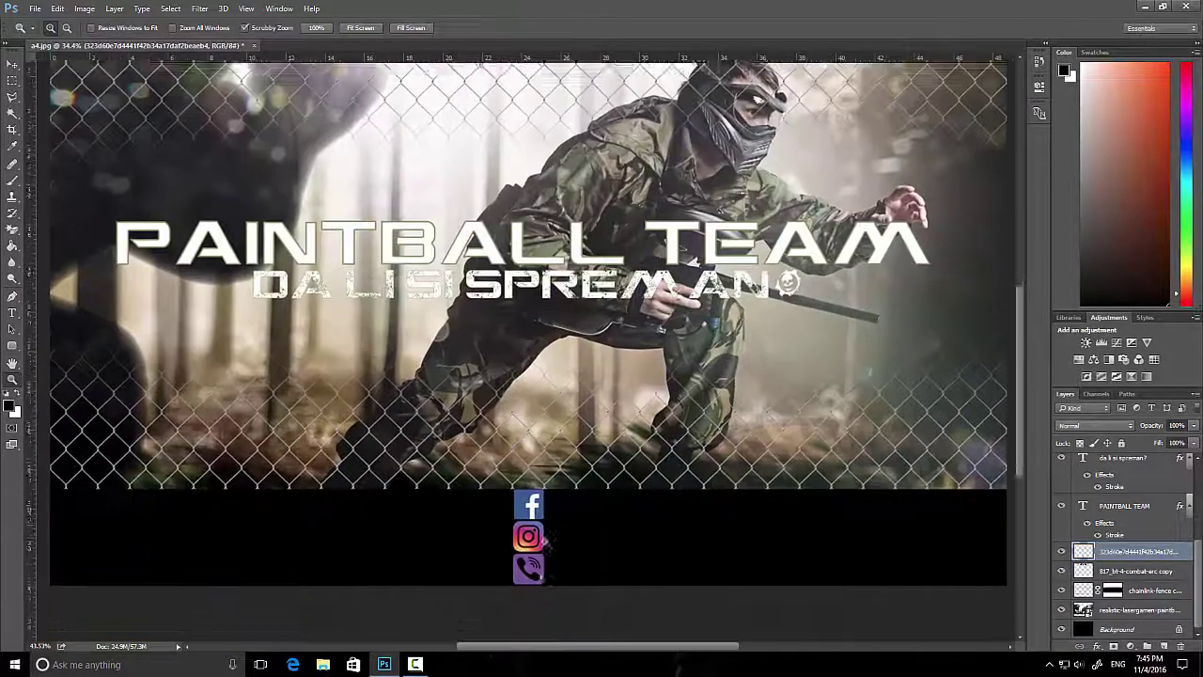
pyautogui.moveTo(528, 412); pyautogui.dragTo(872, 575)
pyautogui.press('Return')
pyautogui.hotkey('ctrl', '0')
# - Type the VLASNICI credit listing the two owners' names
pyautogui.press('t')
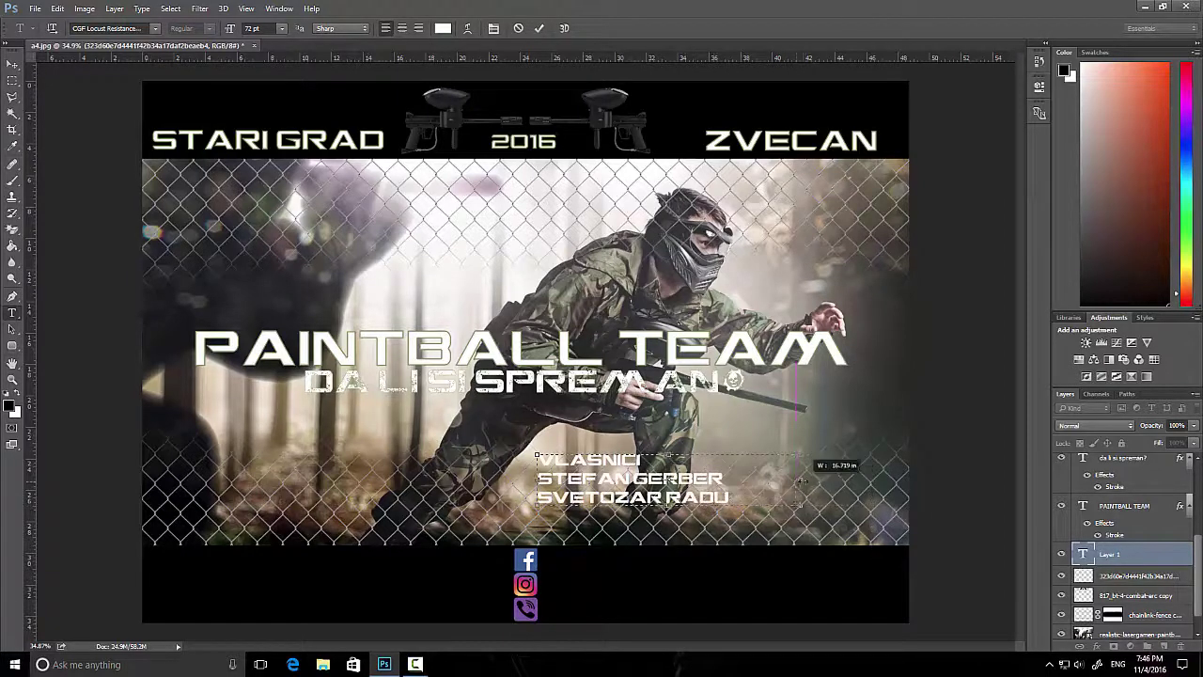
pyautogui.write('LOVIC')
pyautogui.hotkey('ctrl', 'Return')
pyautogui.press('z')
pyautogui.moveTo(672, 495); pyautogui.dragTo(698, 495)
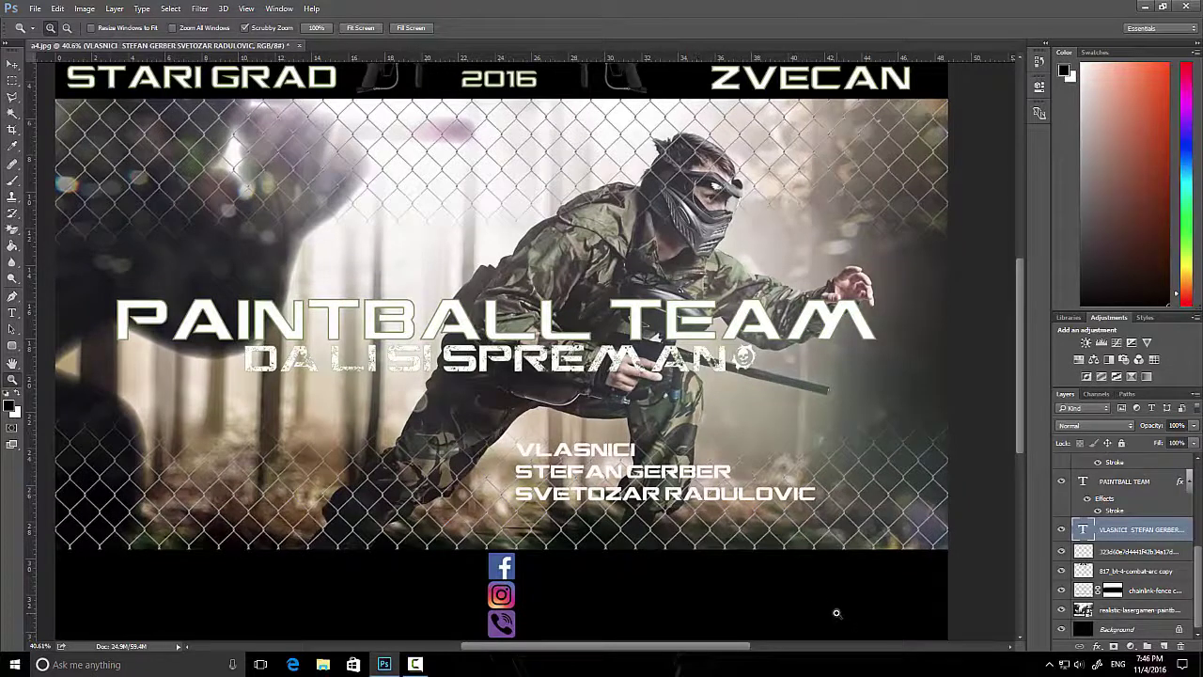
# - Scale the owners' credit to 89% and move it beside the social icons
pyautogui.press('m')
pyautogui.rightClick(669, 253)
pyautogui.click(705, 376)
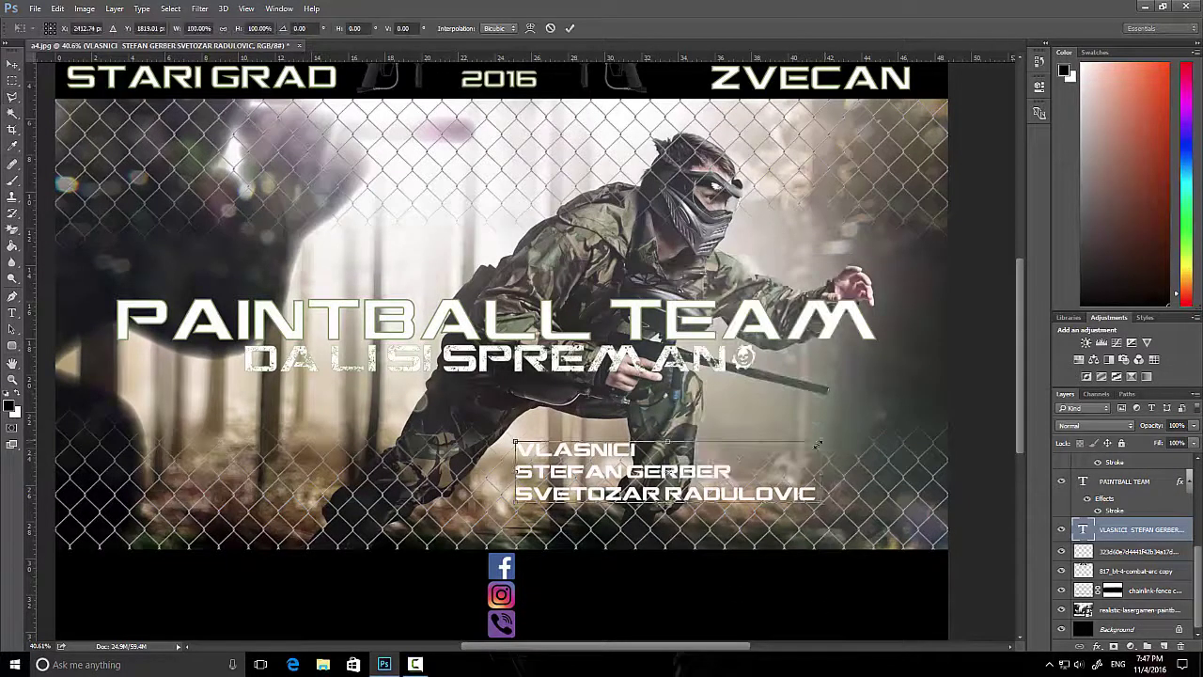
pyautogui.moveTo(818, 505); pyautogui.dragTo(788, 498)
pyautogui.moveTo(668, 469)
pyautogui.mouseDown()
pyautogui.moveTo(690, 602)
pyautogui.moveTo(695, 593)
pyautogui.mouseUp()
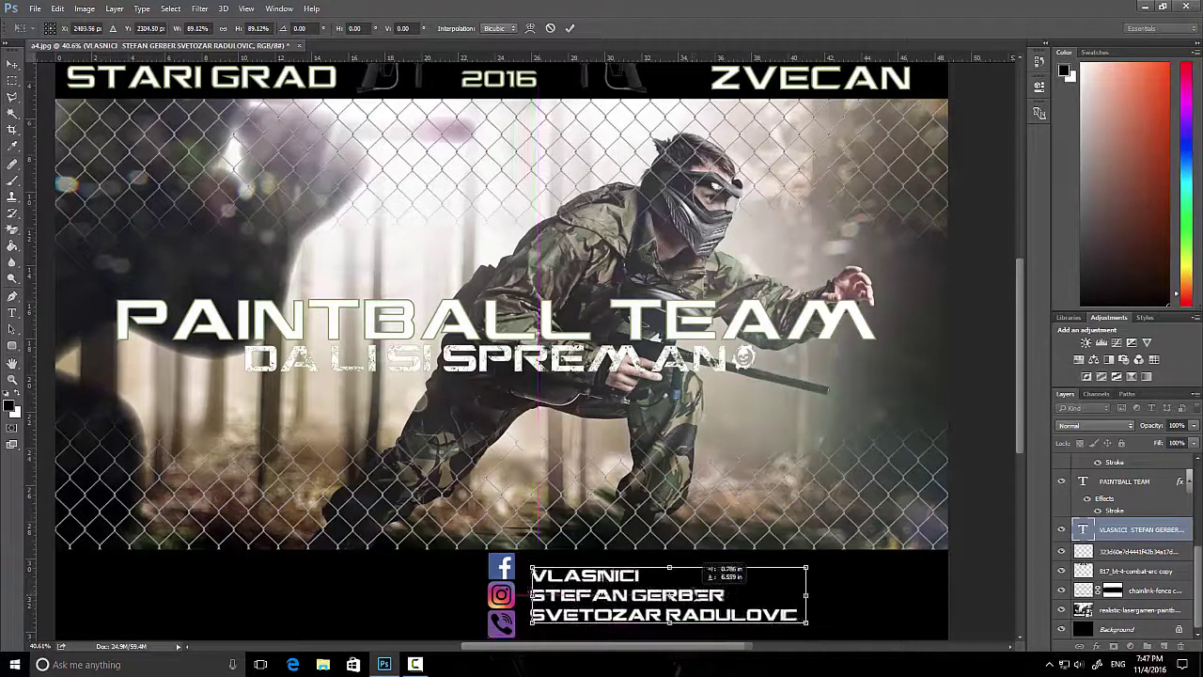
pyautogui.press('z')
pyautogui.press('Return')
pyautogui.scroll(-1, 706, 594)
pyautogui.click(706, 594)
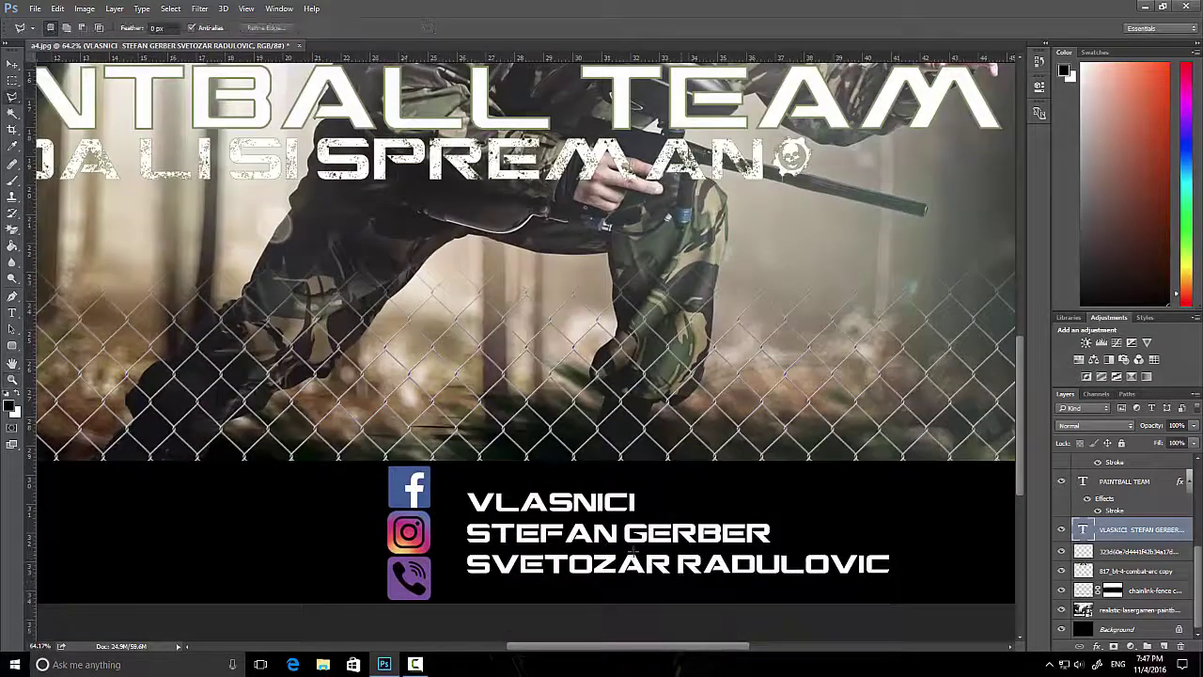
# - Give the owners' credit an outline stroke layer style
pyautogui.rightClick(673, 531)
pyautogui.click(714, 312)
pyautogui.click(724, 338)
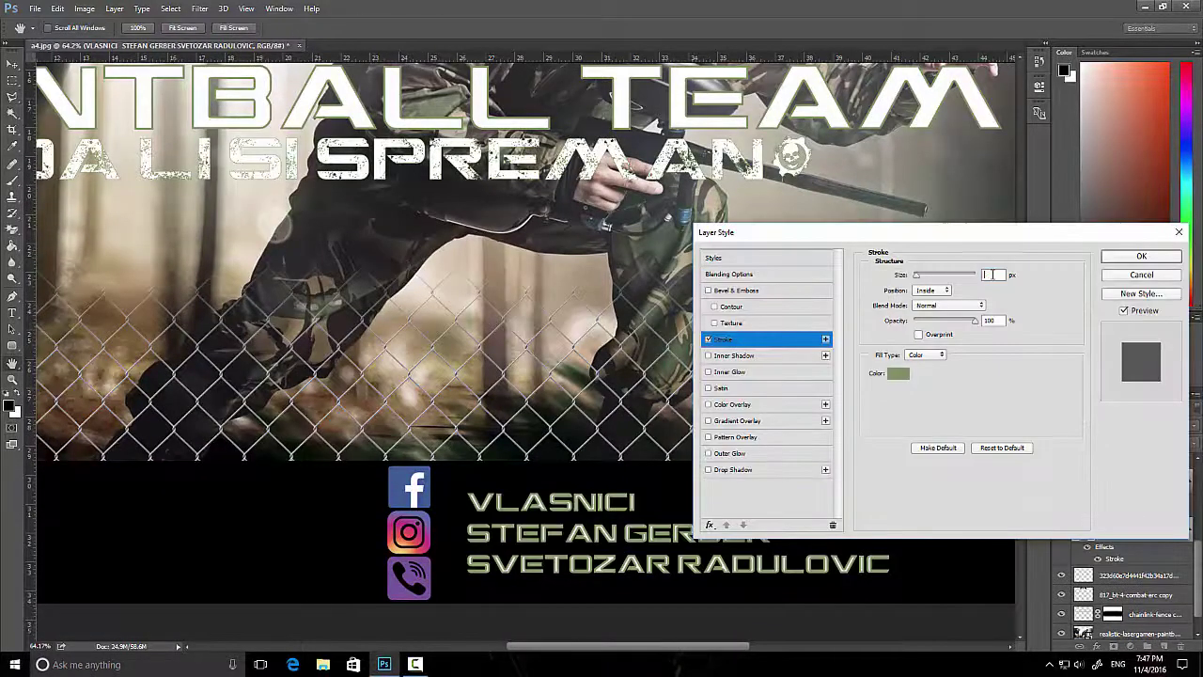
pyautogui.write('3')
pyautogui.press('Return')
pyautogui.moveTo(233, 513); pyautogui.dragTo(188, 515)
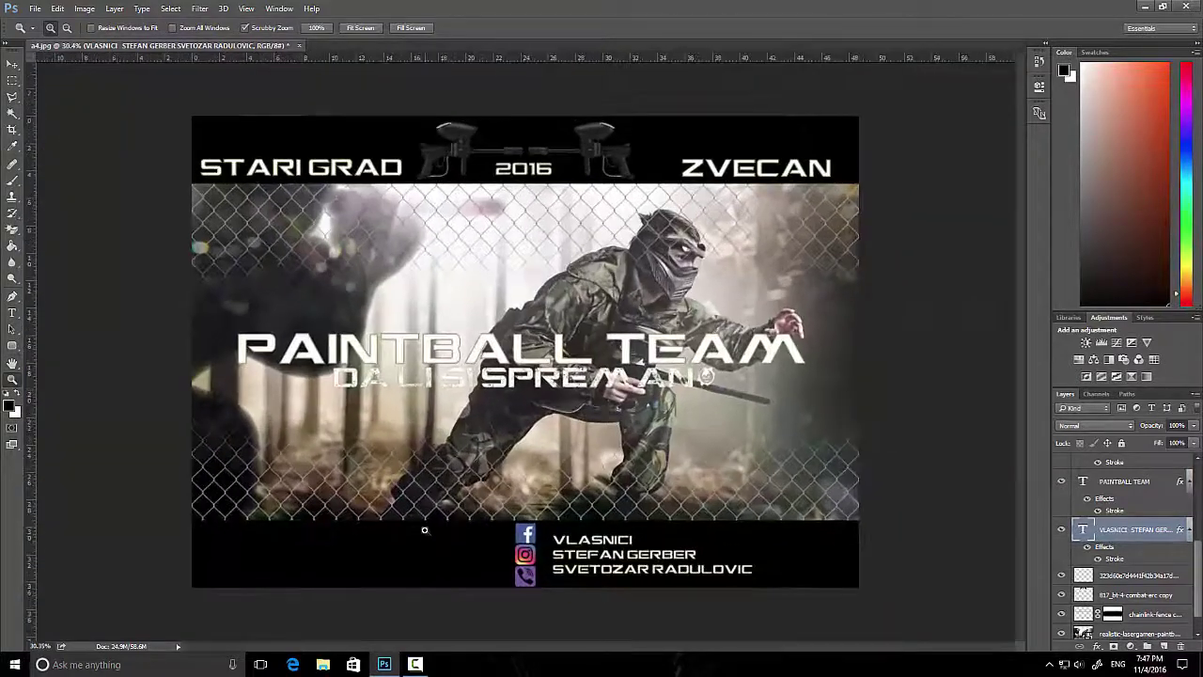
# - Type the 500 DINARA price line, REZERVACIJE heading and three phone numbers in a lower-left text box
pyautogui.press('t')
pyautogui.moveTo(229, 476); pyautogui.dragTo(600, 577)
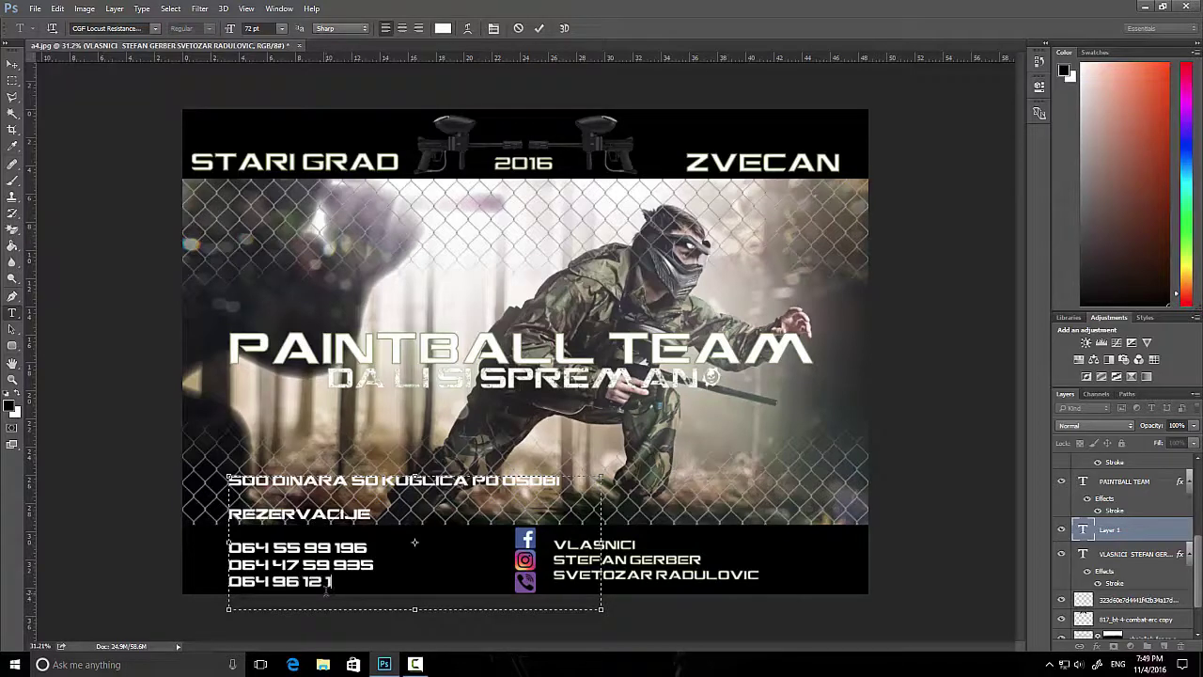
pyautogui.moveTo(587, 534); pyautogui.dragTo(567, 534)
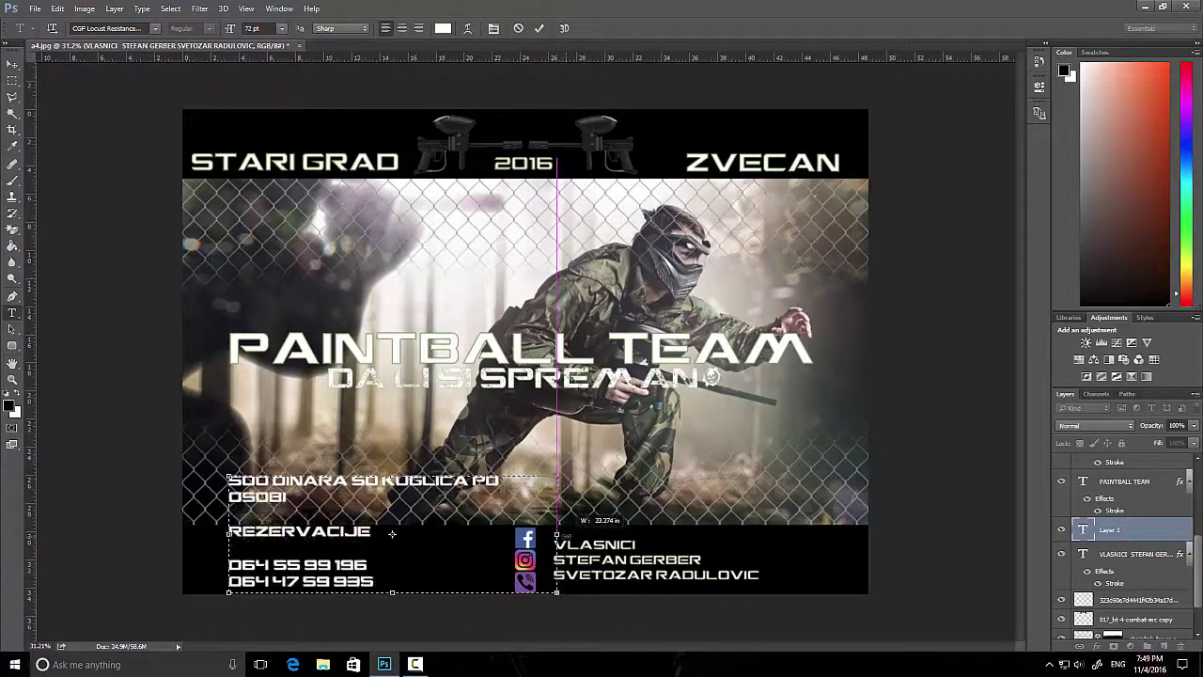
pyautogui.hotkey('ctrl', 't')
# - Try scaling down the price text block, then undo the scaling
pyautogui.rightClick(404, 247)
pyautogui.click(432, 262)
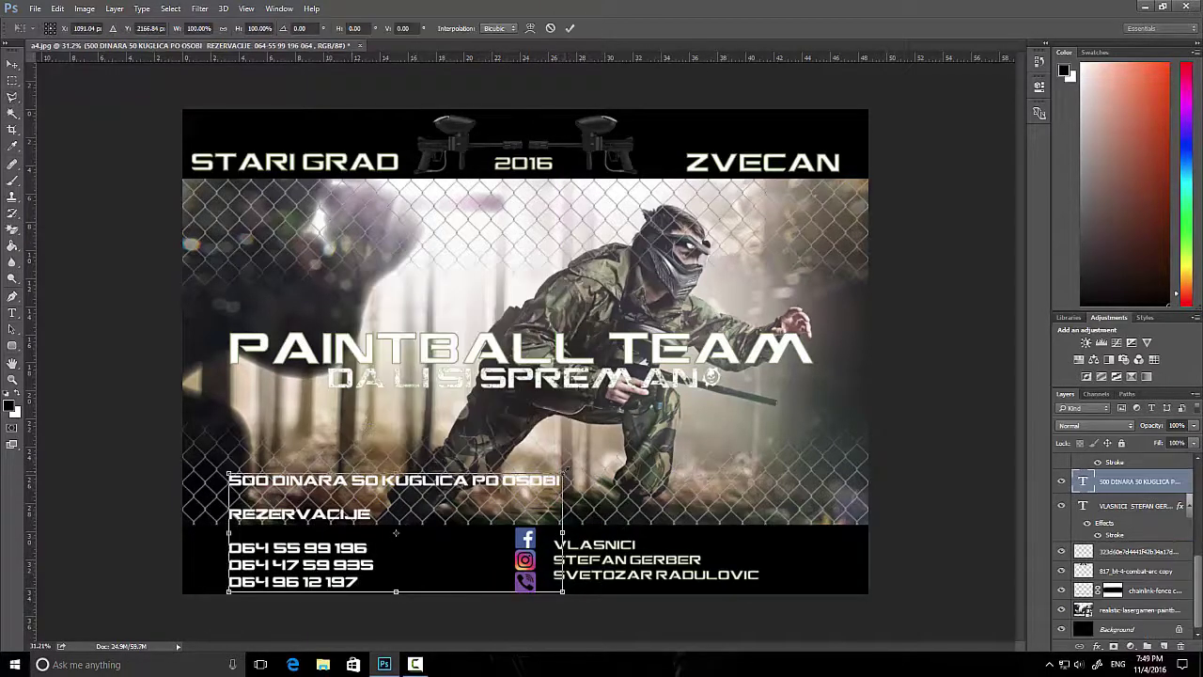
pyautogui.moveTo(564, 475); pyautogui.dragTo(411, 531)
pyautogui.hotkey('ctrl', 'z')
pyautogui.press('t')
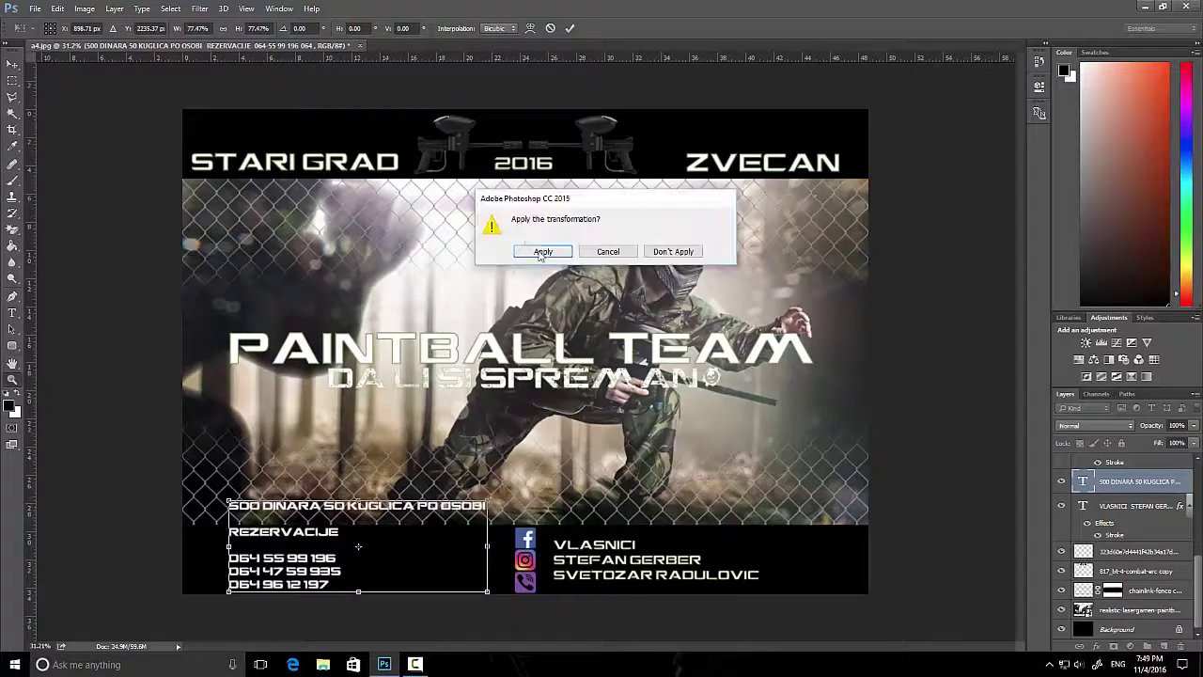
pyautogui.press('Return')
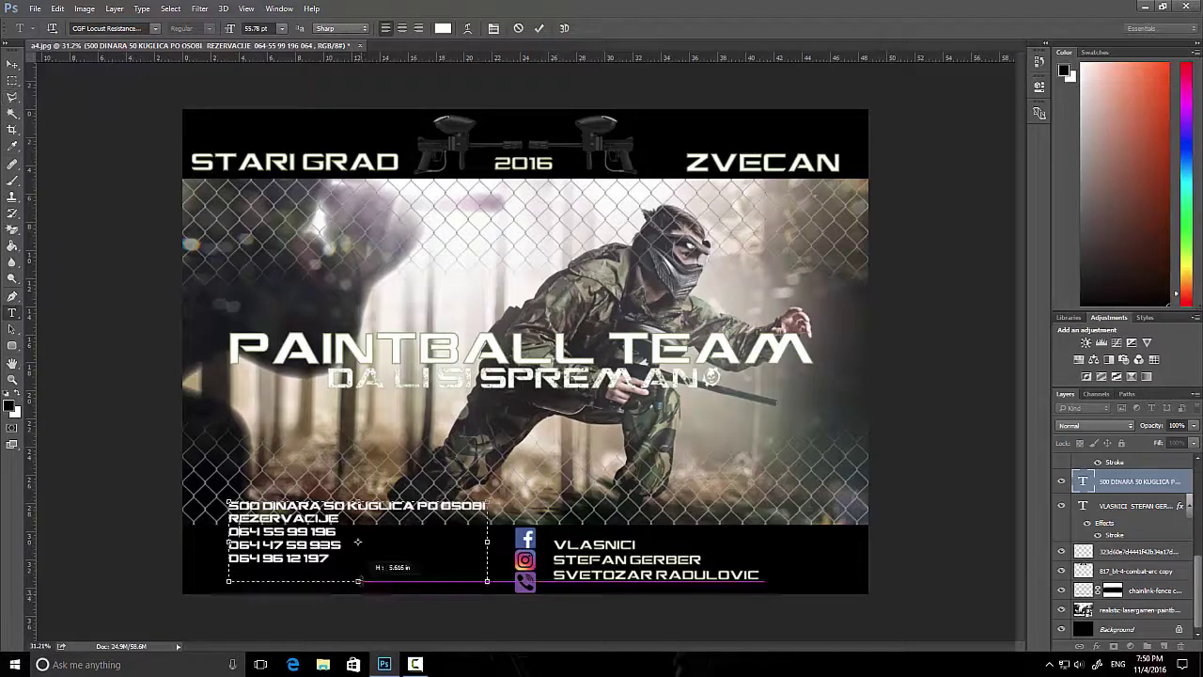
# - Move the price block left of the social icons and apply the transform
pyautogui.hotkey('ctrl', 't')
pyautogui.moveTo(357, 533); pyautogui.dragTo(374, 558)
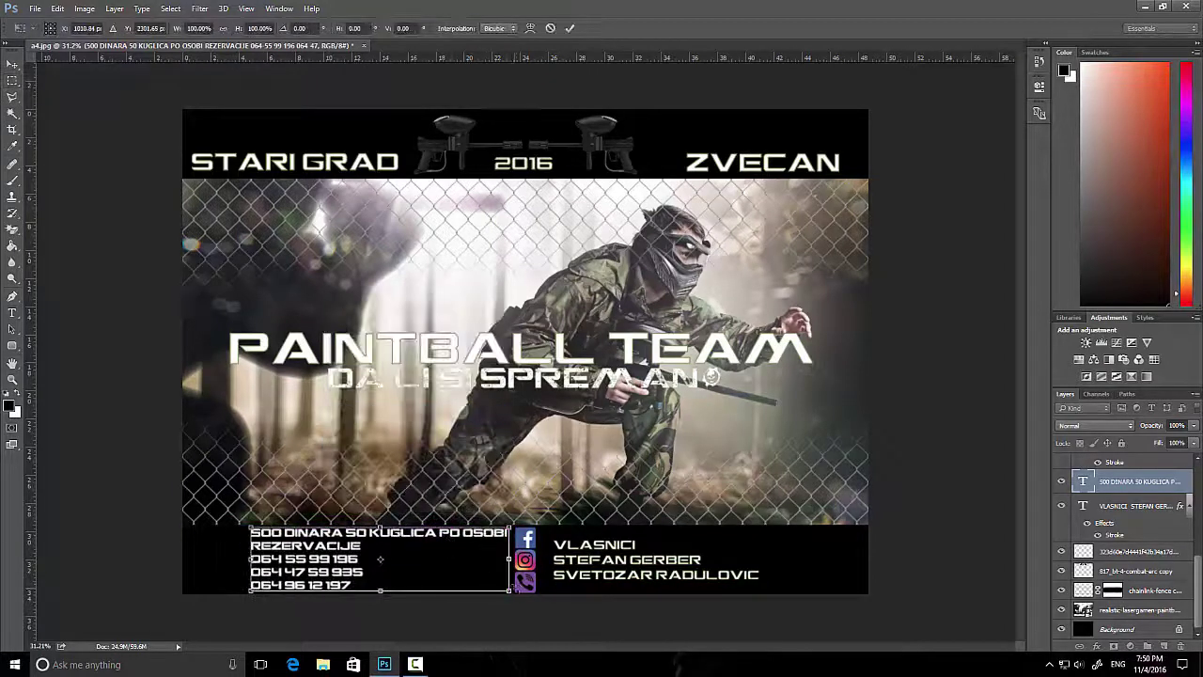
pyautogui.press('z')
pyautogui.press('Return')
pyautogui.hotkey('ctrl', '+')
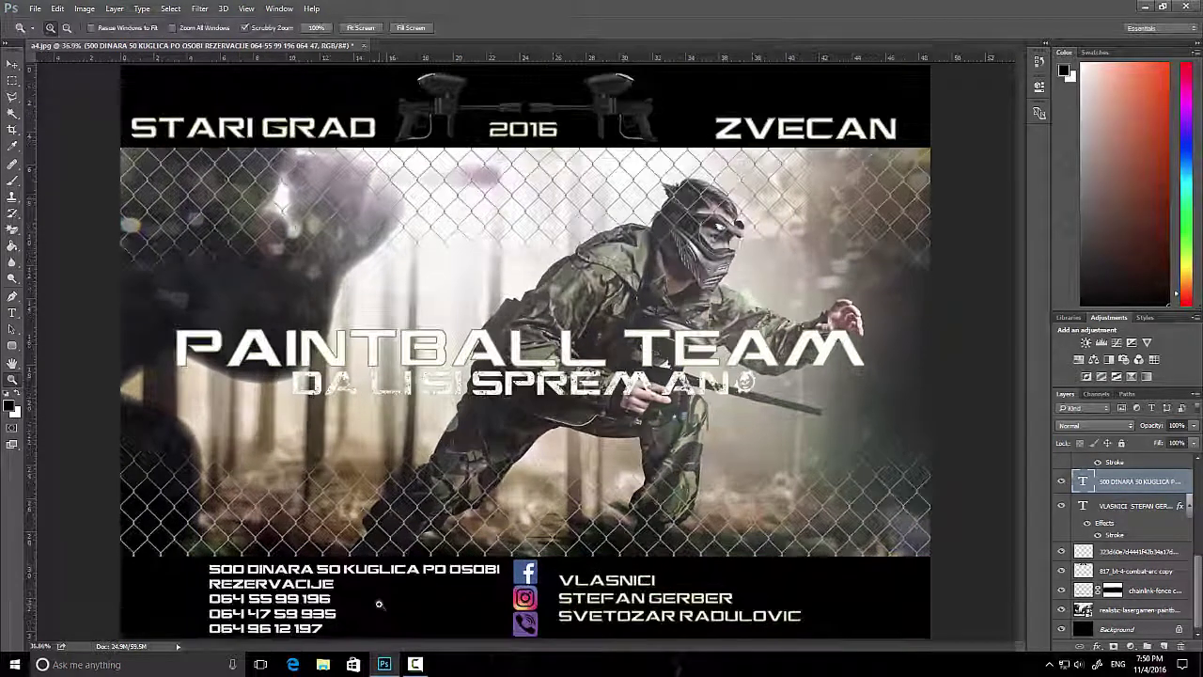
# - Select every poster layer from the top down to the background
pyautogui.scroll(-1, 386, 599)
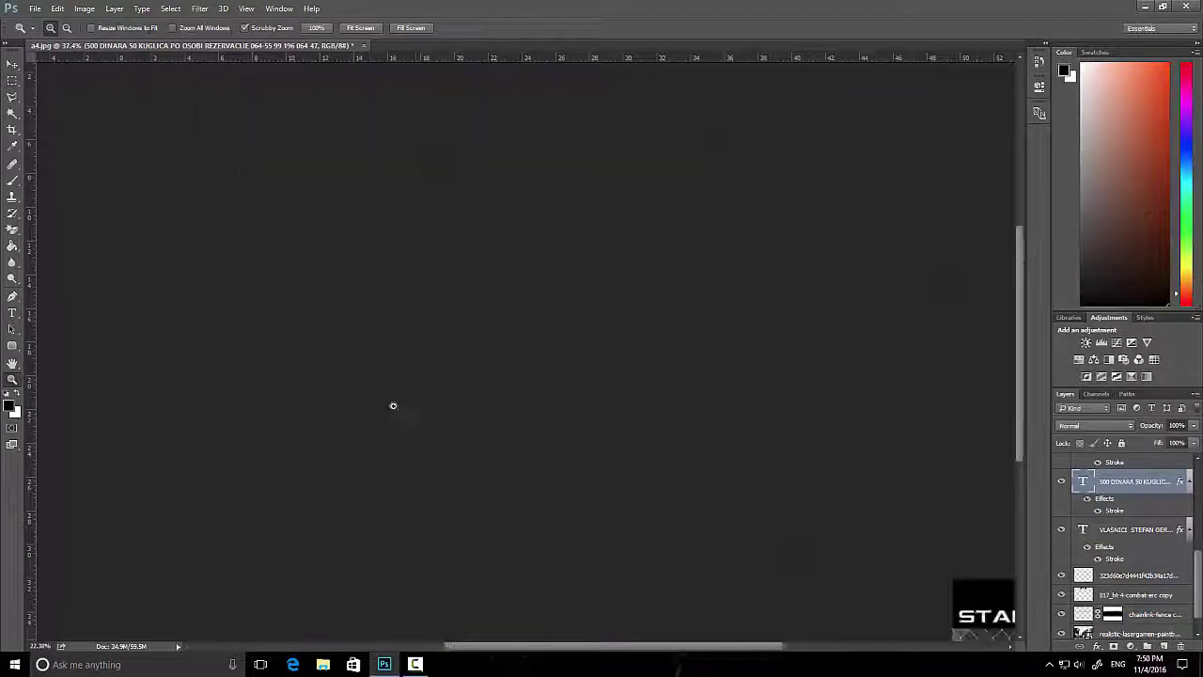
pyautogui.moveTo(393, 405)
pyautogui.mouseDown()
pyautogui.moveTo(502, 453)
pyautogui.moveTo(538, 433)
pyautogui.mouseUp()
pyautogui.scroll(-1, 1150, 546)
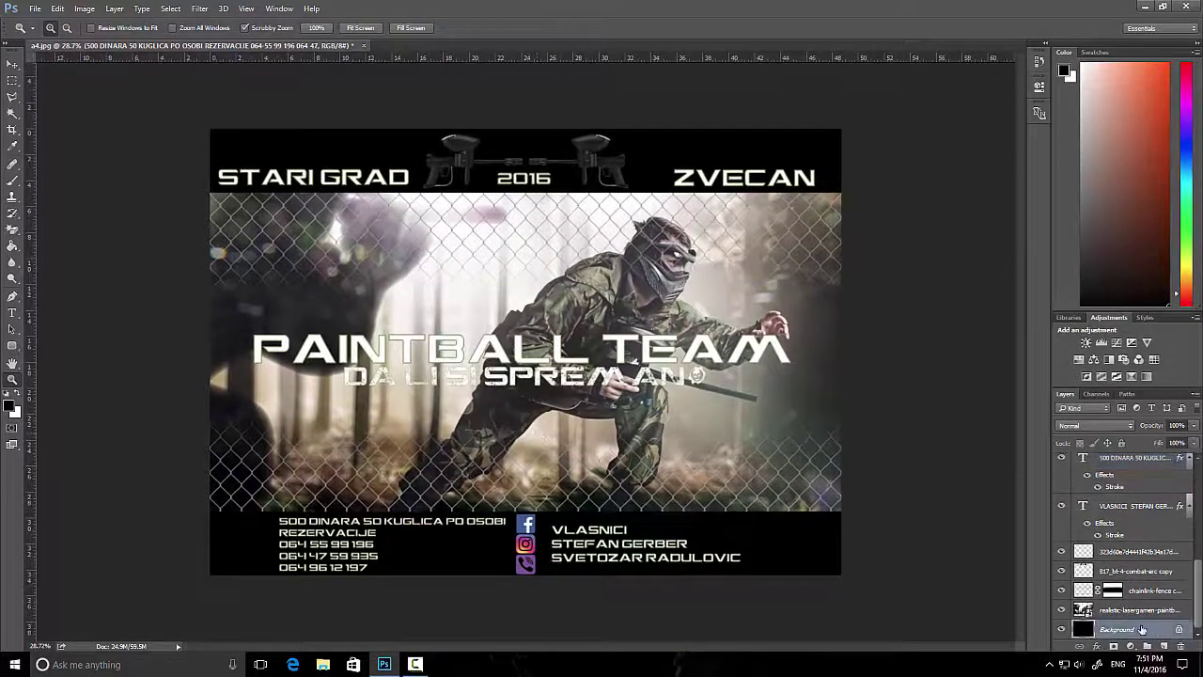
pyautogui.click(1136, 628)
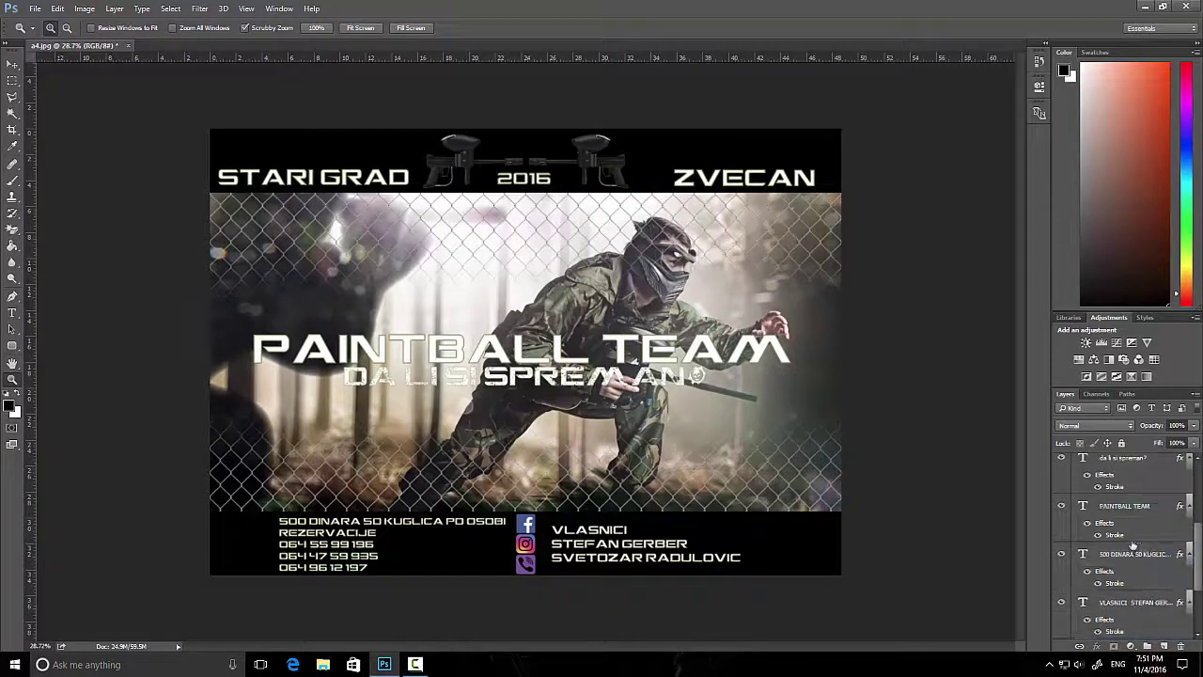
pyautogui.scroll(5, 1144, 602)
pyautogui.keyDown('shift'); pyautogui.click(1153, 591); pyautogui.keyUp('shift')
# - Merge all poster layers into one and launch Nik Collection Color Efex Pro 4
pyautogui.rightClick(1153, 591)
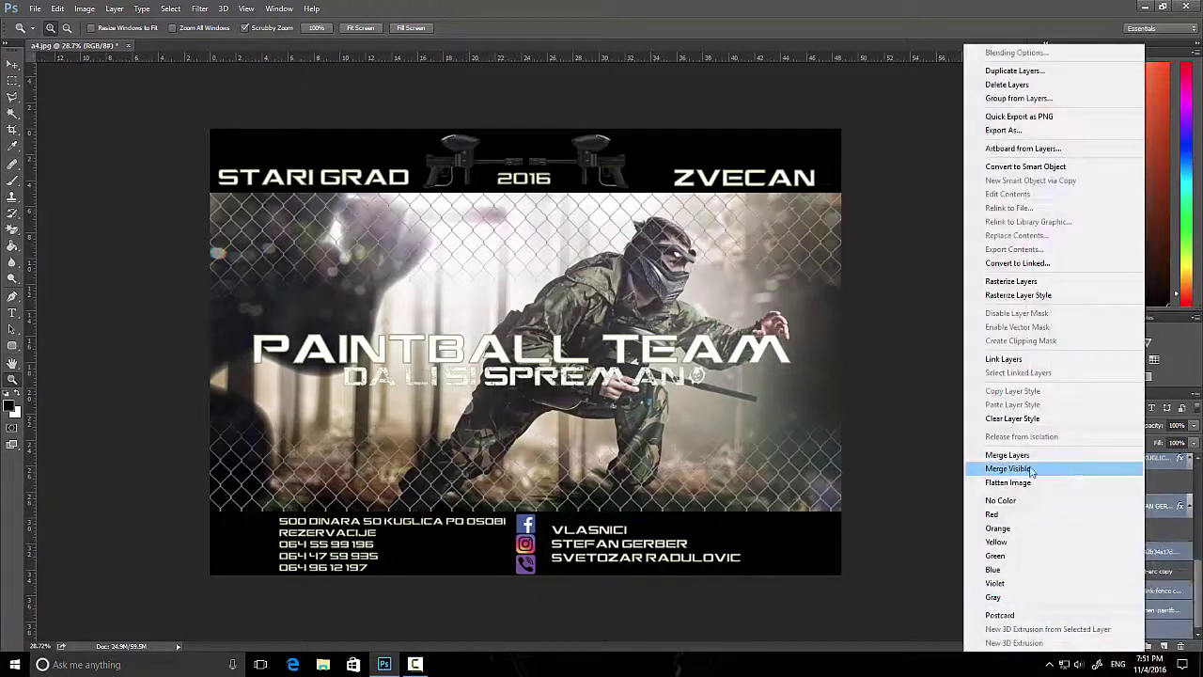
pyautogui.click(1137, 532)
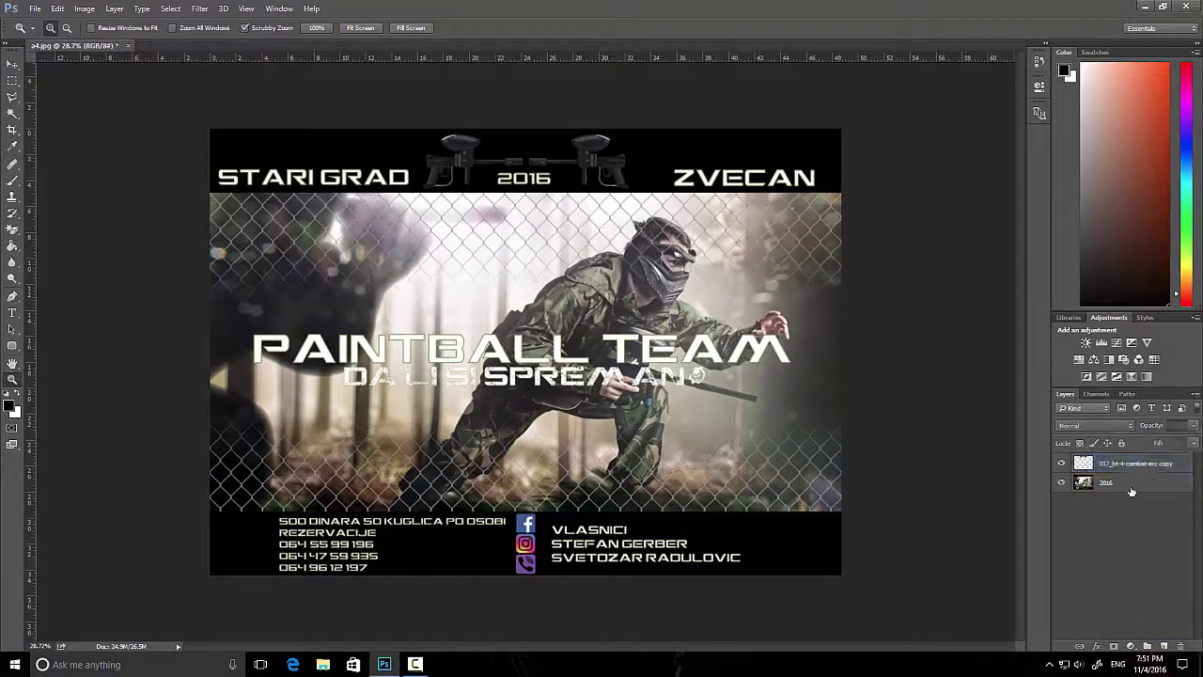
pyautogui.keyDown('shift'); pyautogui.click(1131, 482); pyautogui.keyUp('shift')
pyautogui.hotkey('ctrl', 'e')
pyautogui.click(200, 9)
pyautogui.click(420, 287)
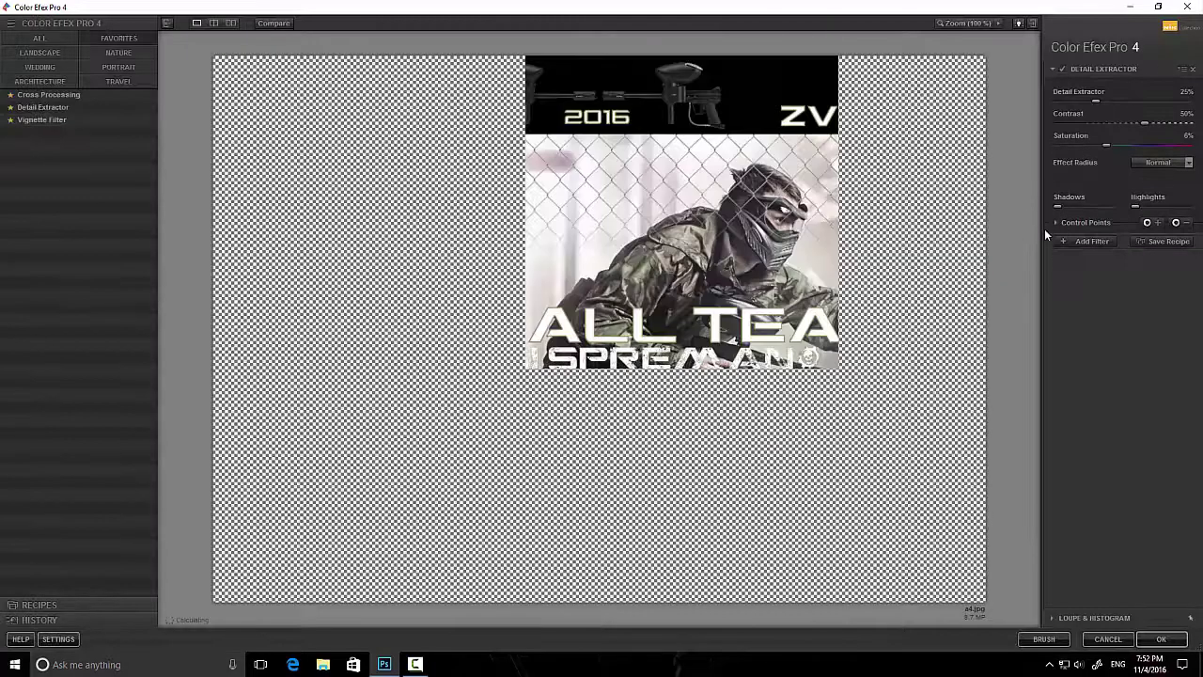
# - Set Detail Extractor to 30% with 40% contrast, then add a second filter to the stack
pyautogui.click(1101, 99)
pyautogui.click(1118, 123)
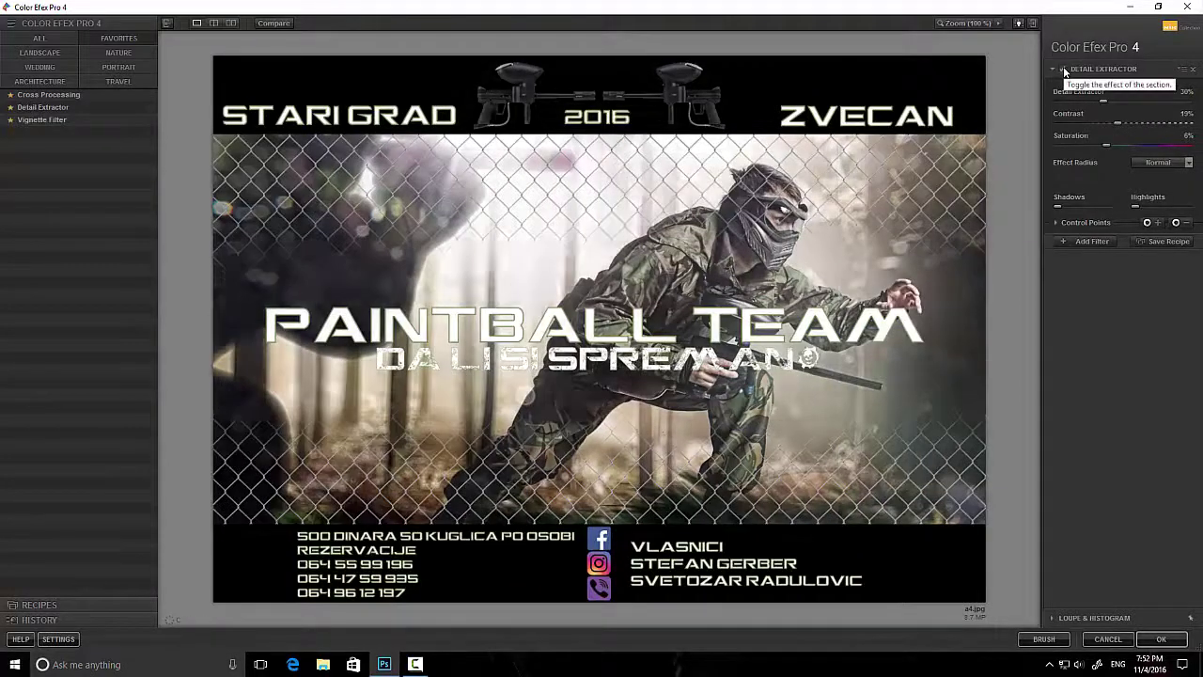
pyautogui.moveTo(1077, 100); pyautogui.dragTo(1095, 101)
pyautogui.click(1135, 122)
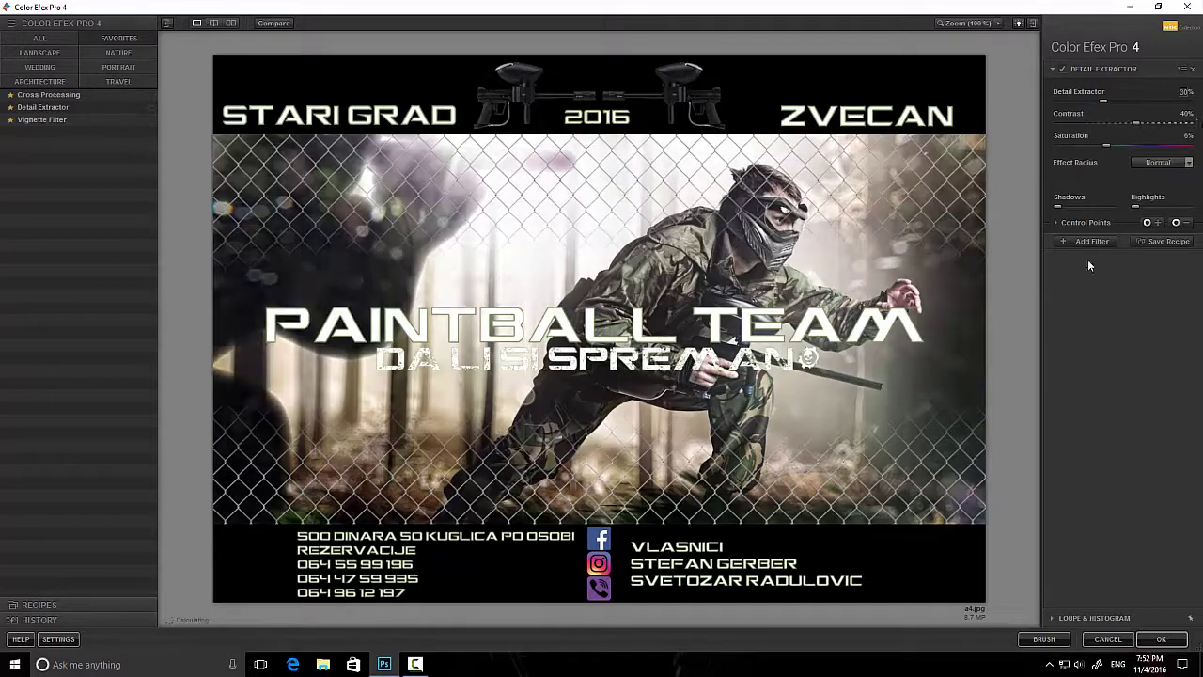
pyautogui.click(1067, 242)
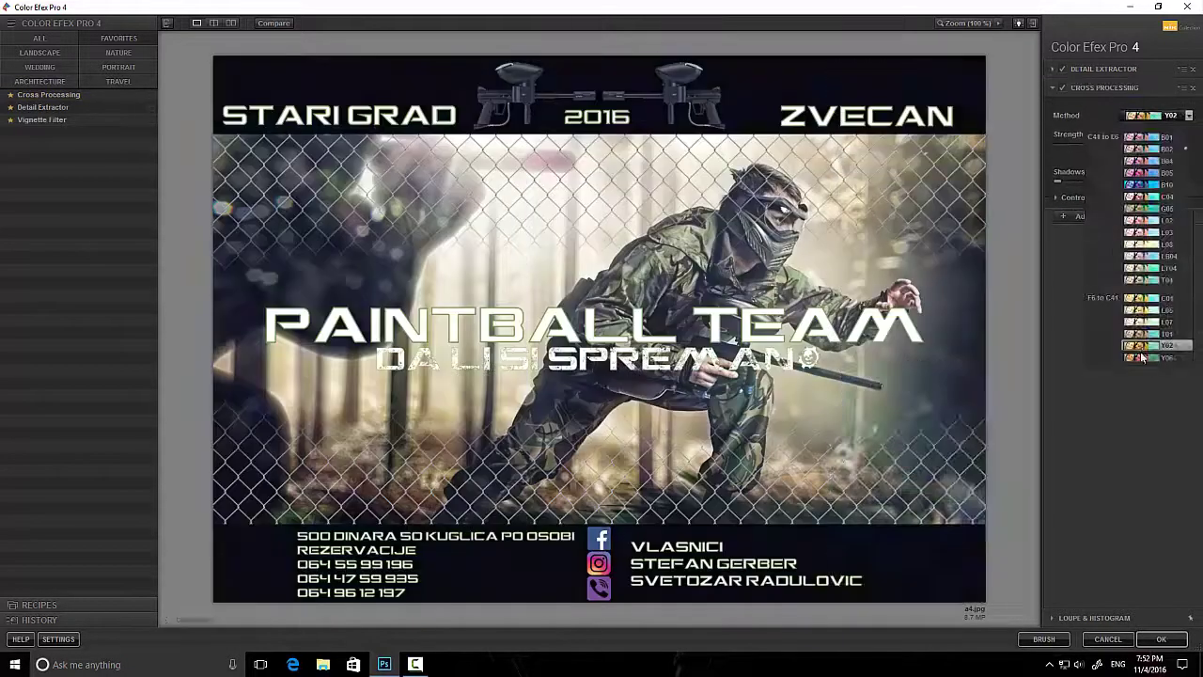